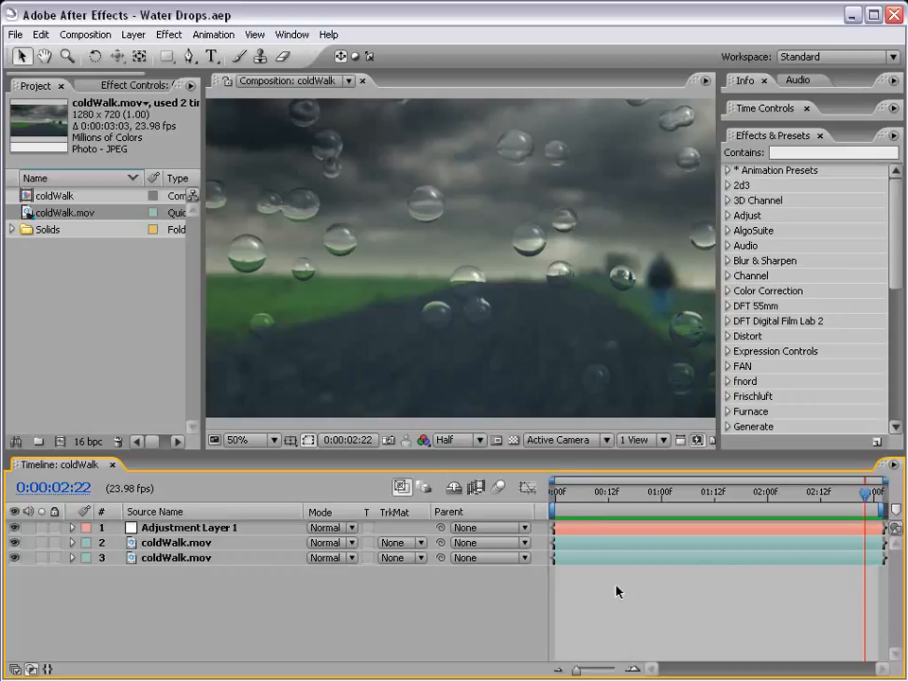
- Preview the finished water-drops composition by scrubbing through the coldWalk timeline between its start and end
key(KP_0)
drag(604, 491, 838, 501)
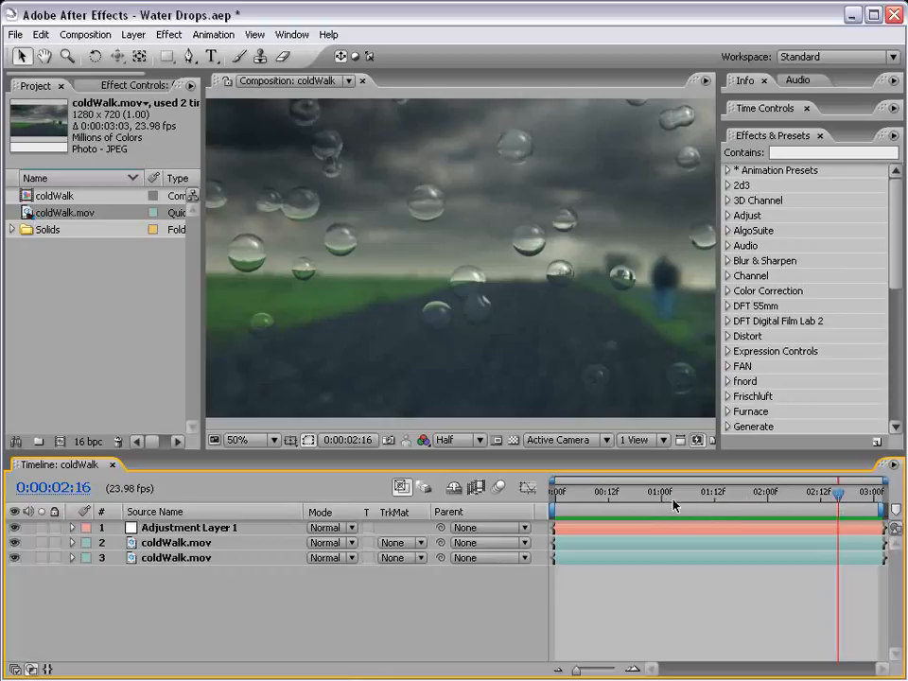
click(604, 493)
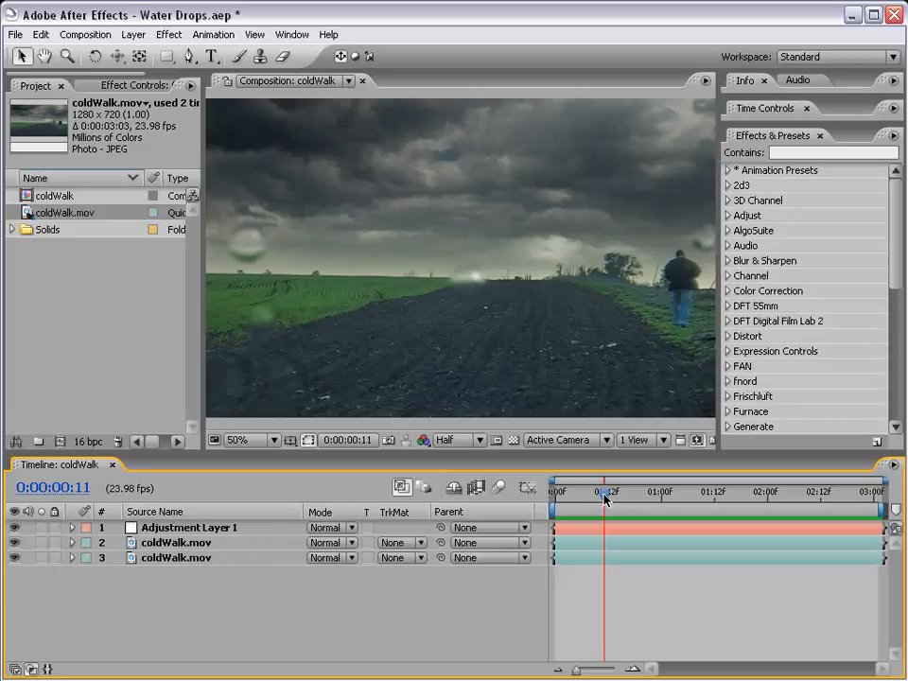
drag(604, 499, 858, 499)
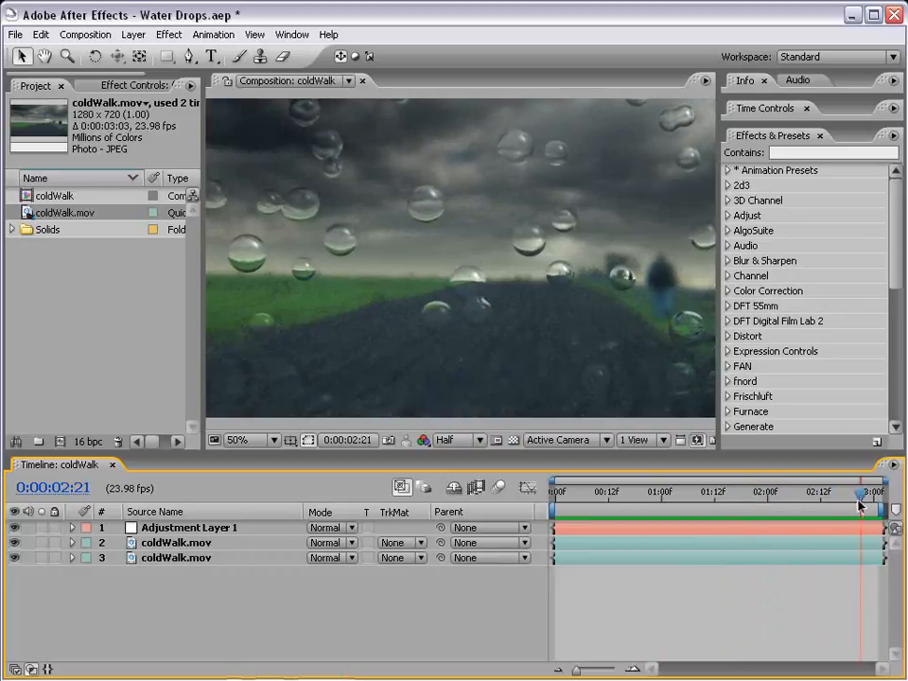
click(587, 501)
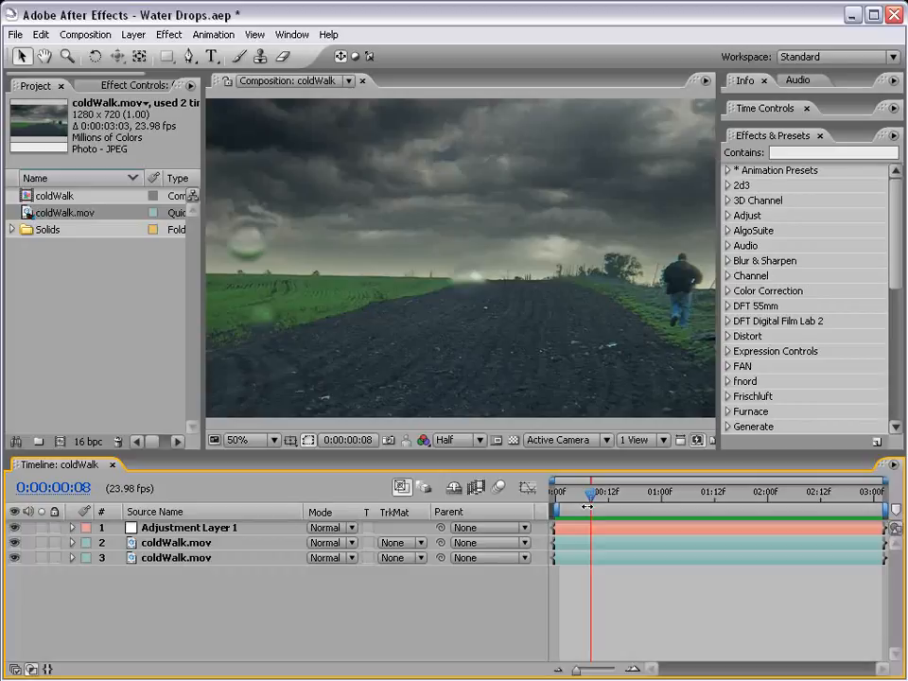
drag(591, 501, 814, 502)
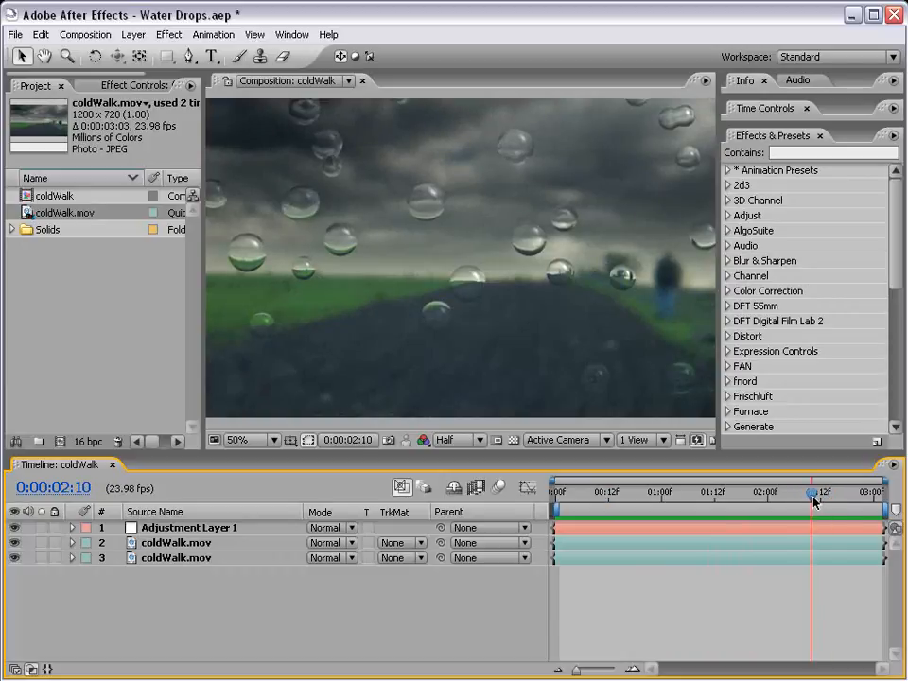
drag(814, 501, 621, 501)
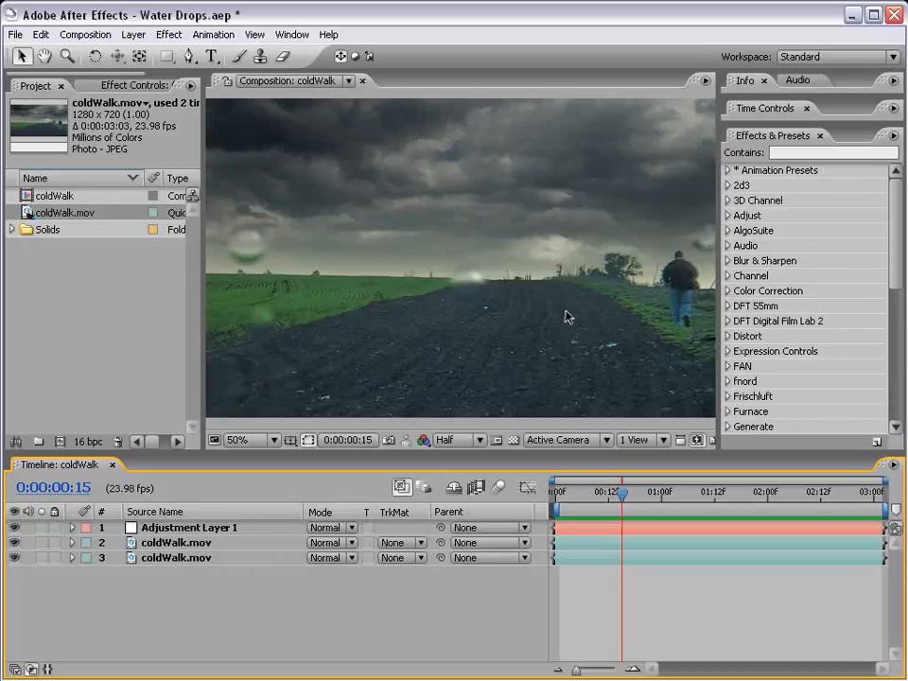
click(609, 502)
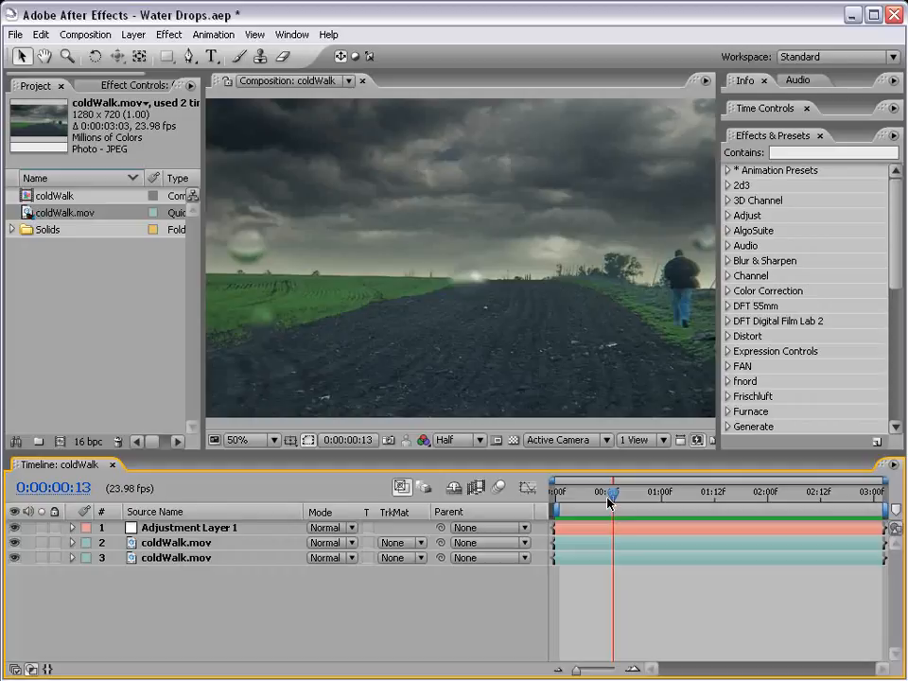
drag(607, 501, 560, 510)
- Create a new composition from coldWalk.mov and apply the CC Mr. Mercury effect to its layer
click(45, 265)
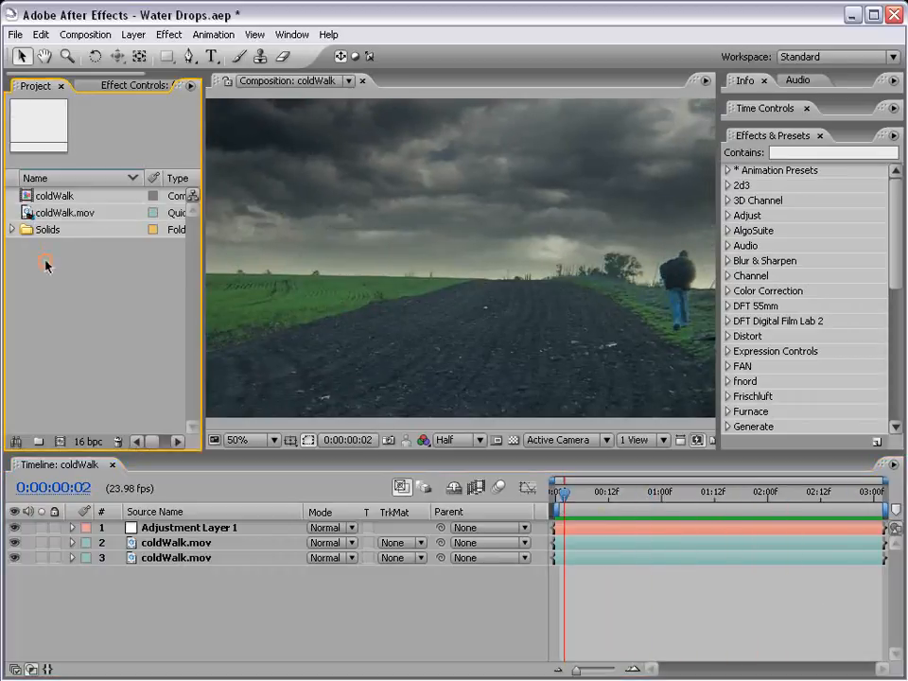
drag(75, 217, 60, 442)
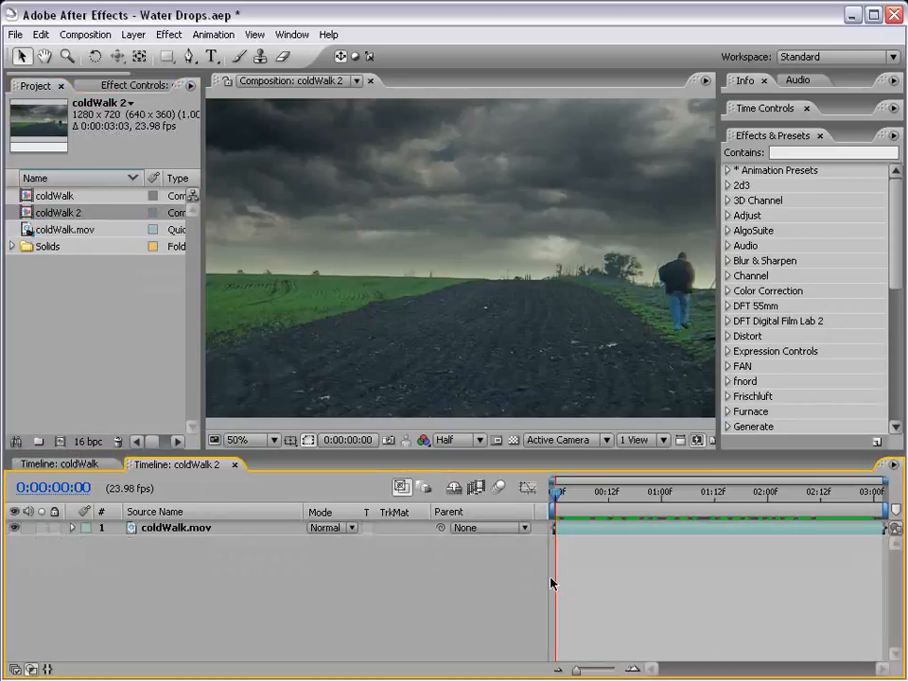
click(785, 152)
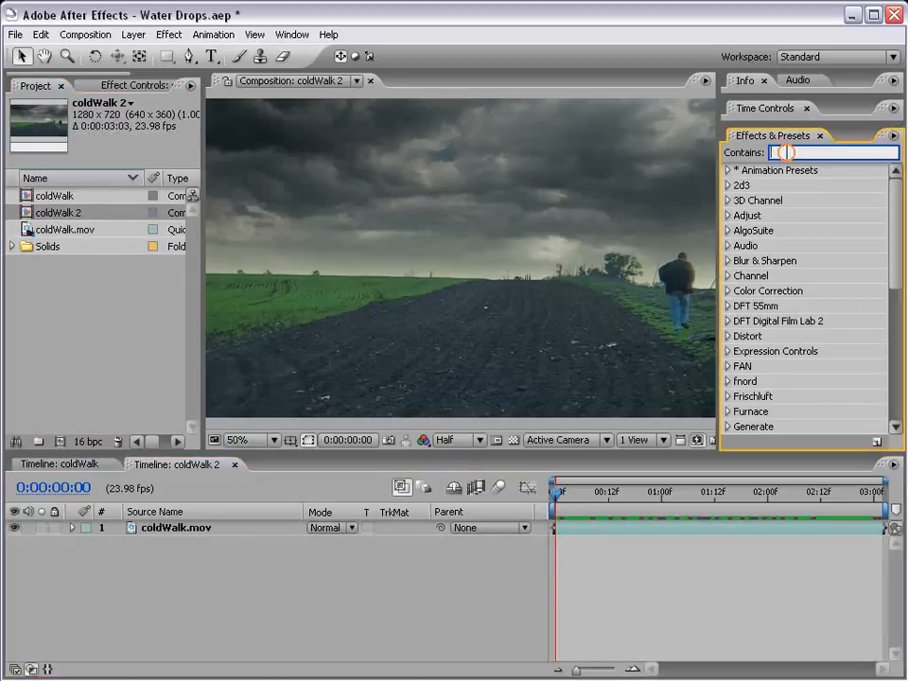
text(merc)
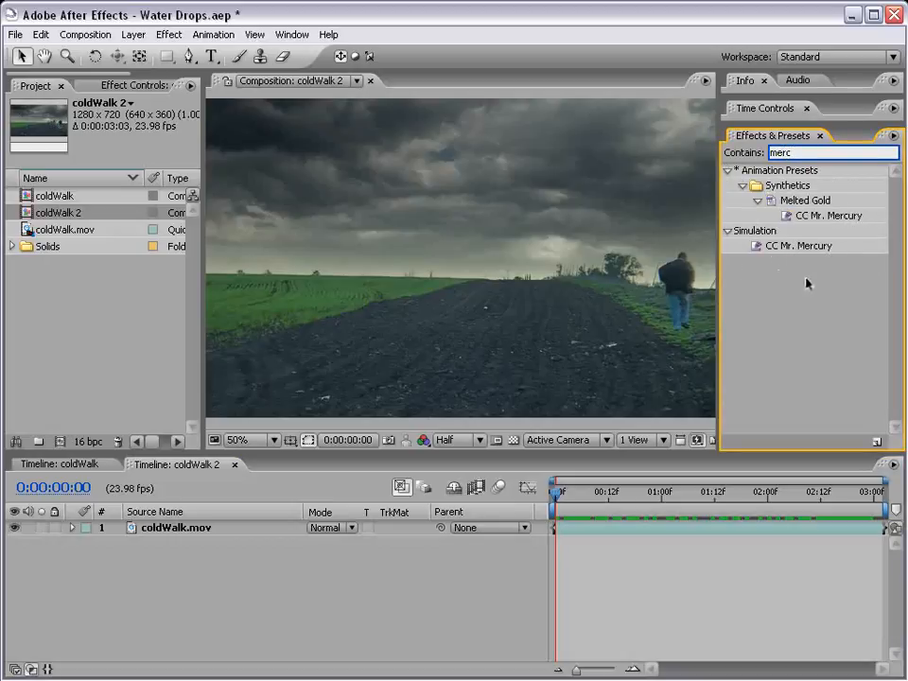
drag(763, 247, 460, 260)
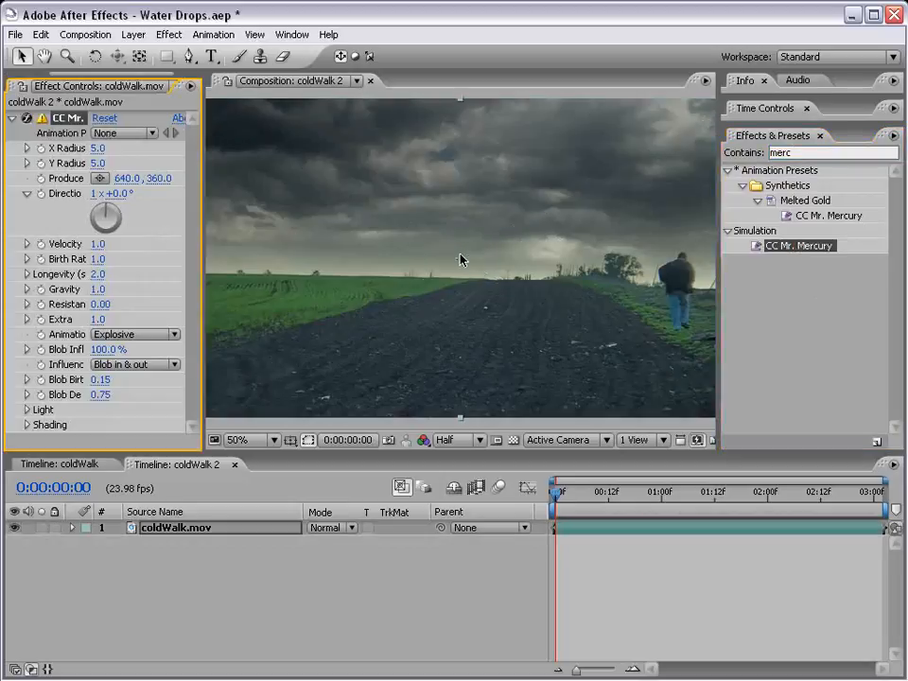
click(595, 612)
drag(560, 498, 789, 495)
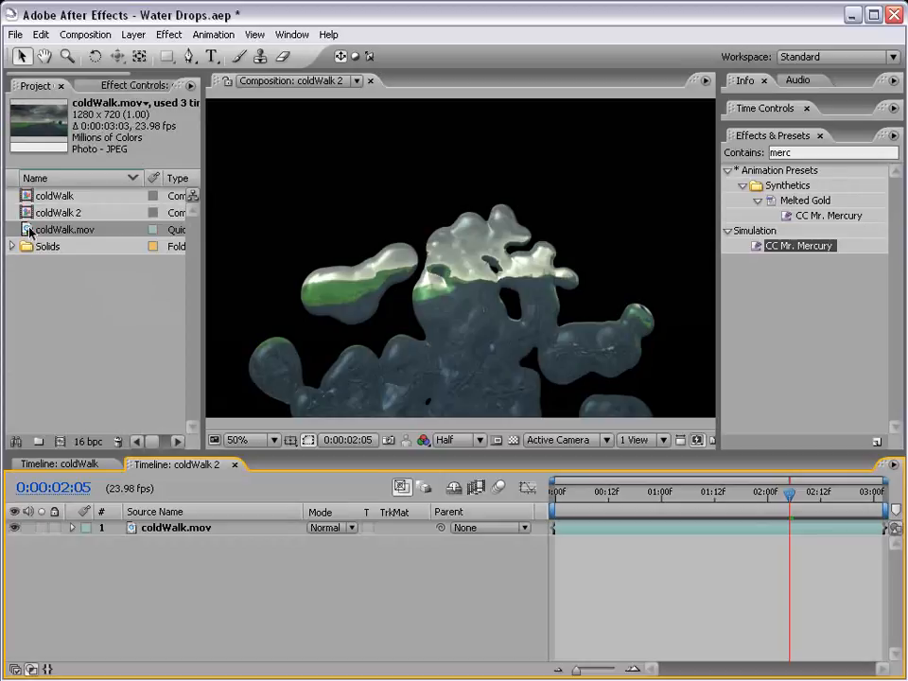
- Add a second coldWalk.mov layer beneath the first and apply Fast Blur to it with blurriness 15 and Repeat Edge Pixels enabled
drag(27, 230, 549, 544)
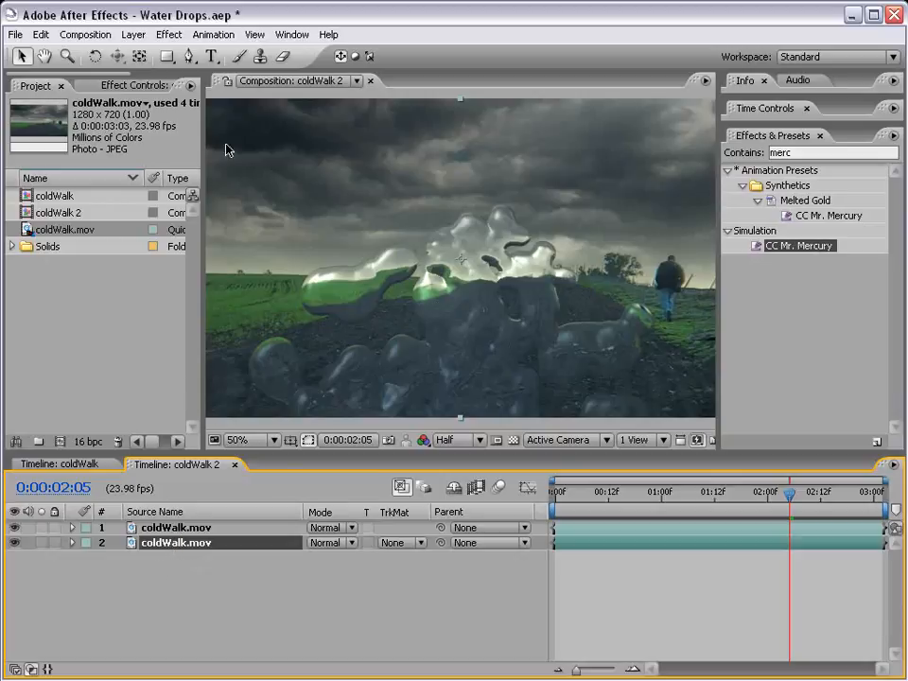
click(170, 35)
mouse_move(202, 181)
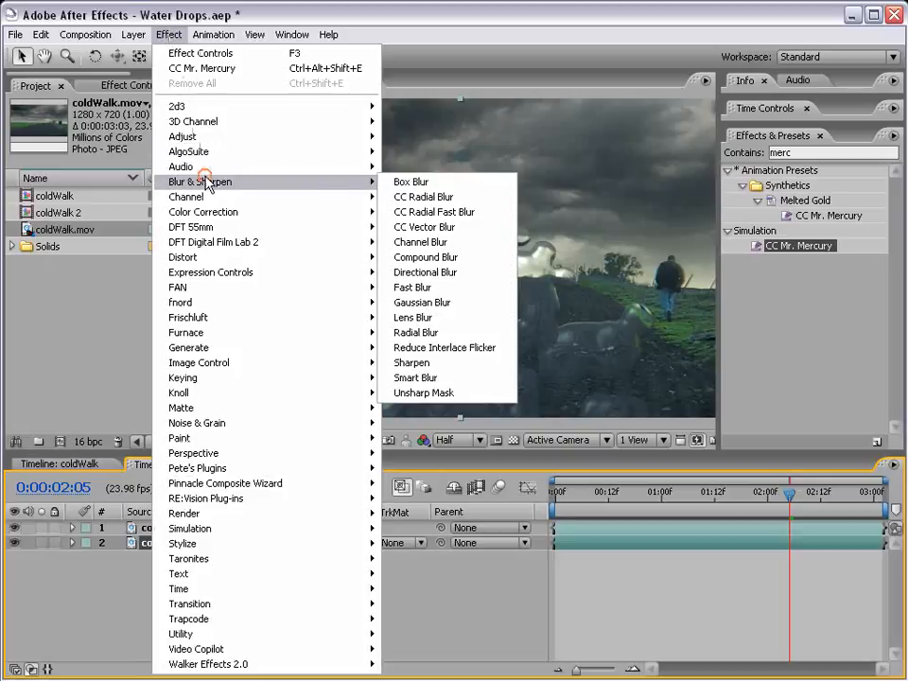
click(447, 289)
click(95, 178)
click(98, 148)
text(15)
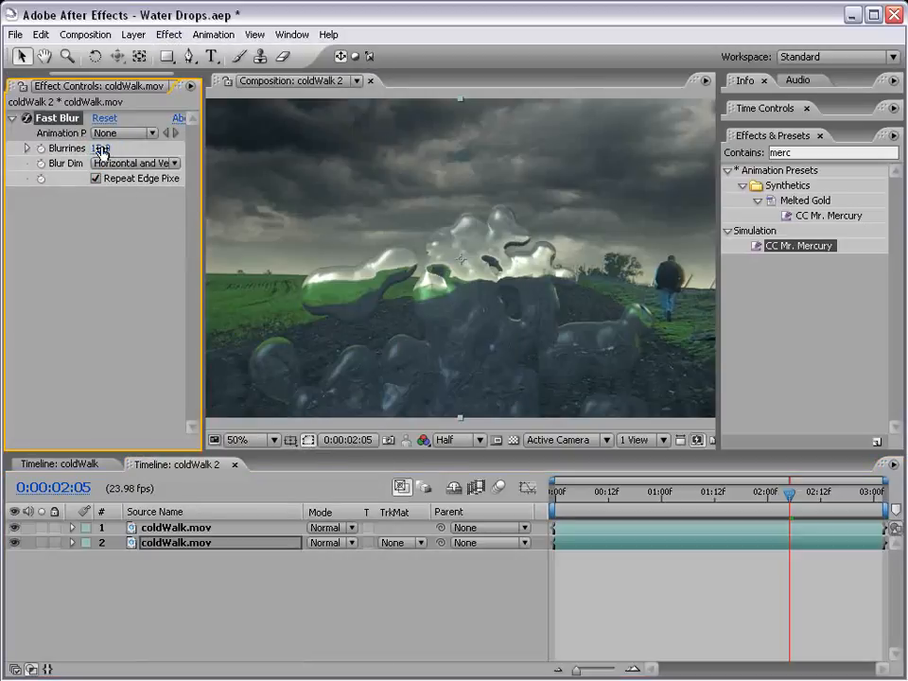
key(Return)
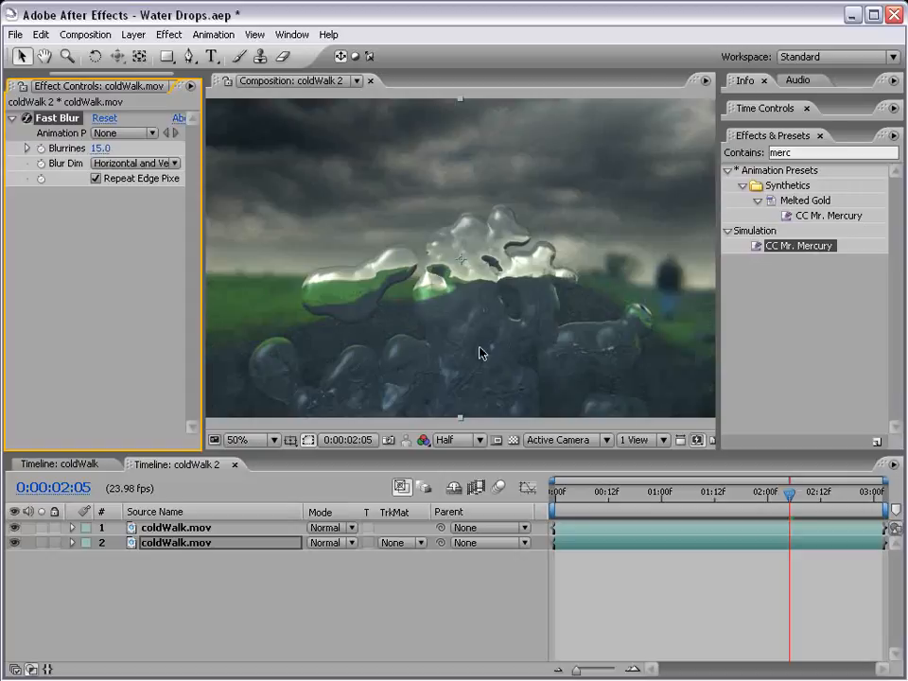
key(grave)
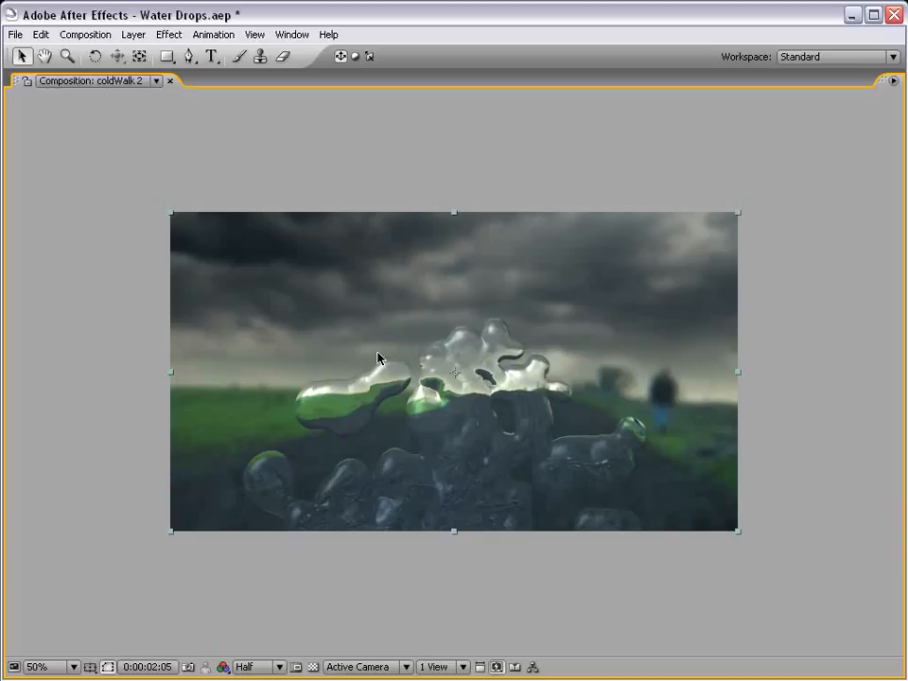
key(grave)
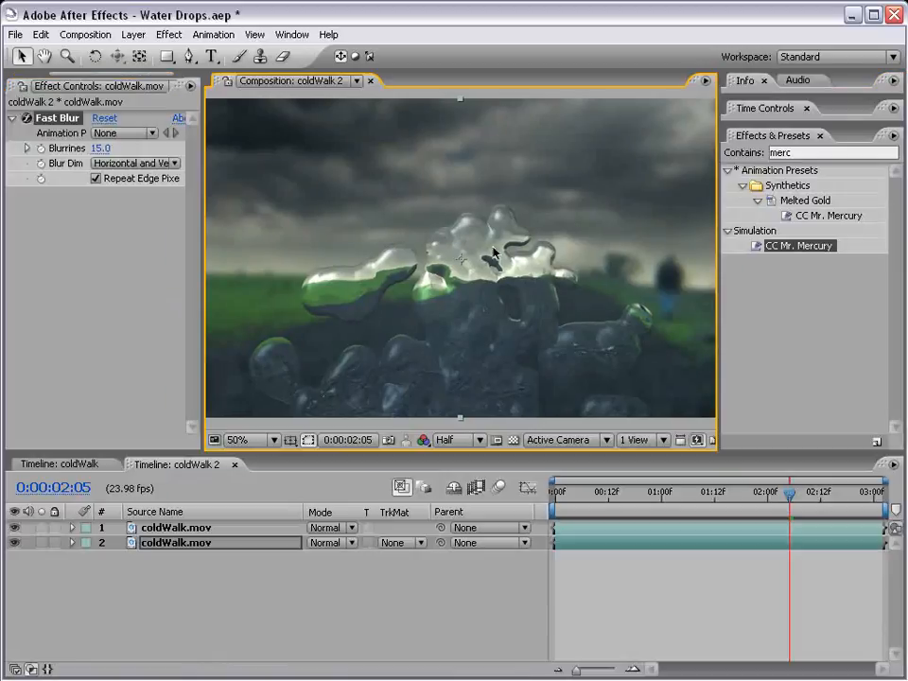
- Set the top layer's CC Mr. Mercury X Radius to 164 and Y Radius to 78, and move its producer to 654, 2
click(177, 527)
drag(204, 211, 284, 202)
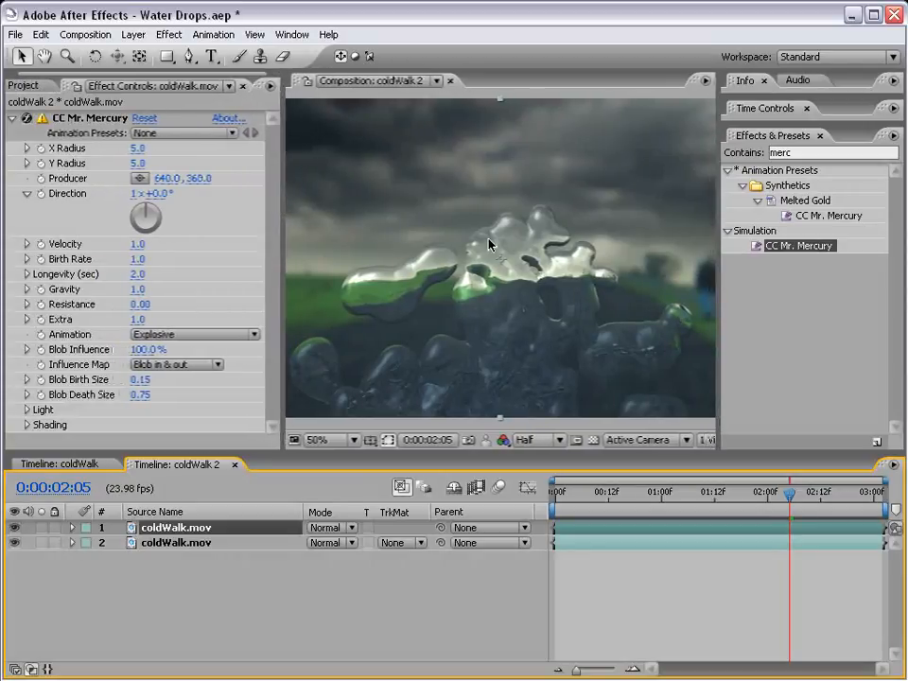
drag(139, 166, 277, 151)
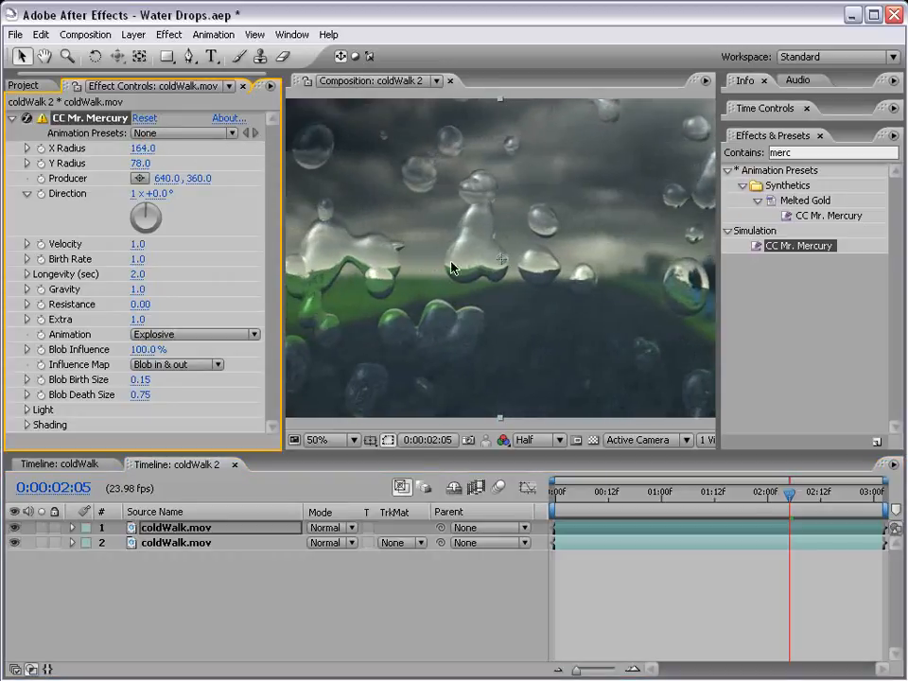
drag(501, 252, 505, 99)
drag(635, 496, 765, 499)
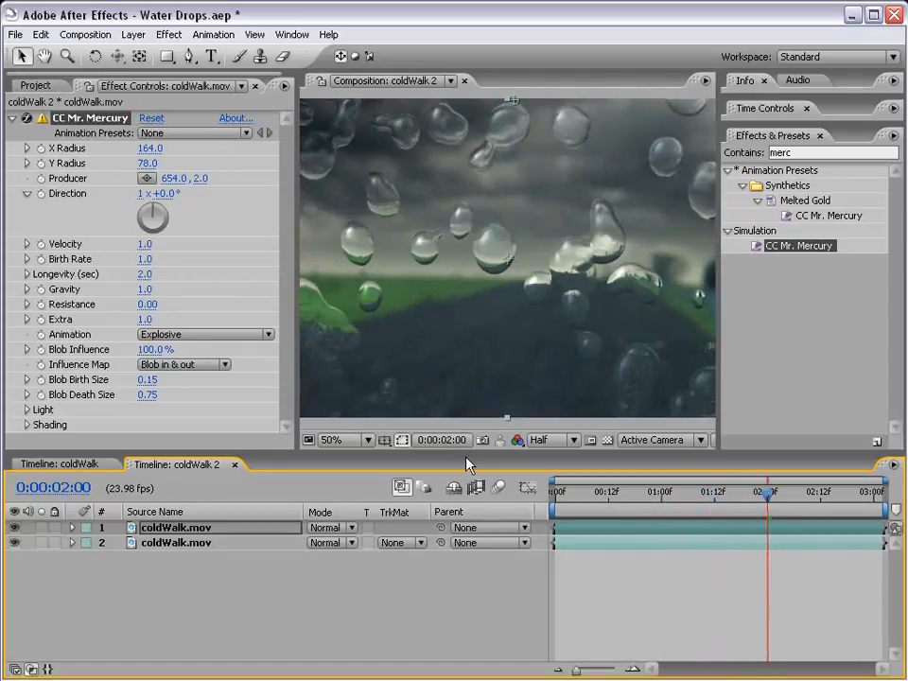
- Set the CC Mr. Mercury animation to Direction, with Velocity and Gravity both at 0
click(248, 334)
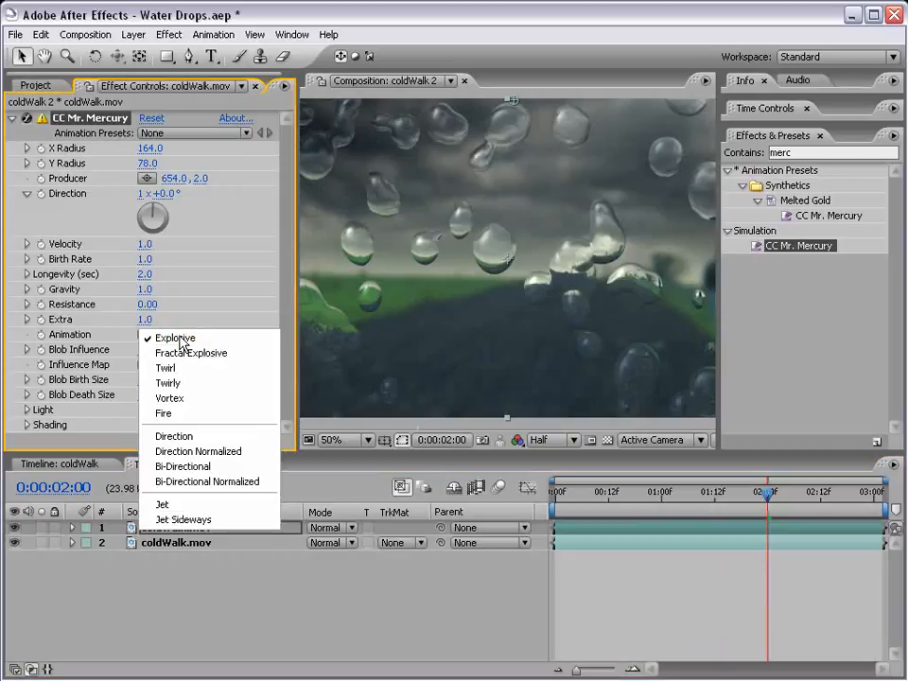
click(235, 438)
click(147, 244)
text(0)
key(Return)
click(143, 290)
text(0)
key(Return)
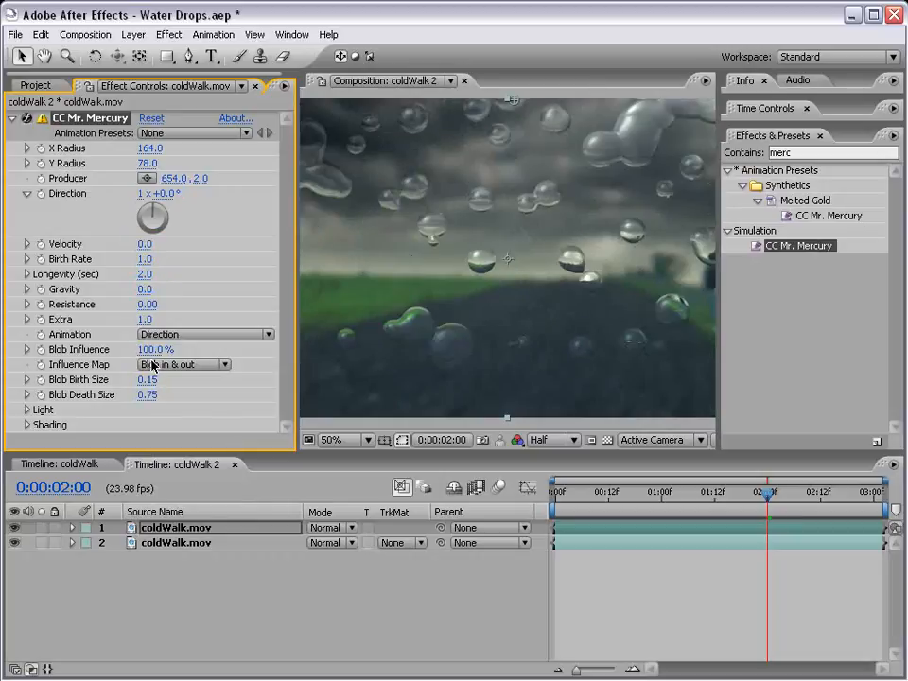
drag(625, 503, 784, 492)
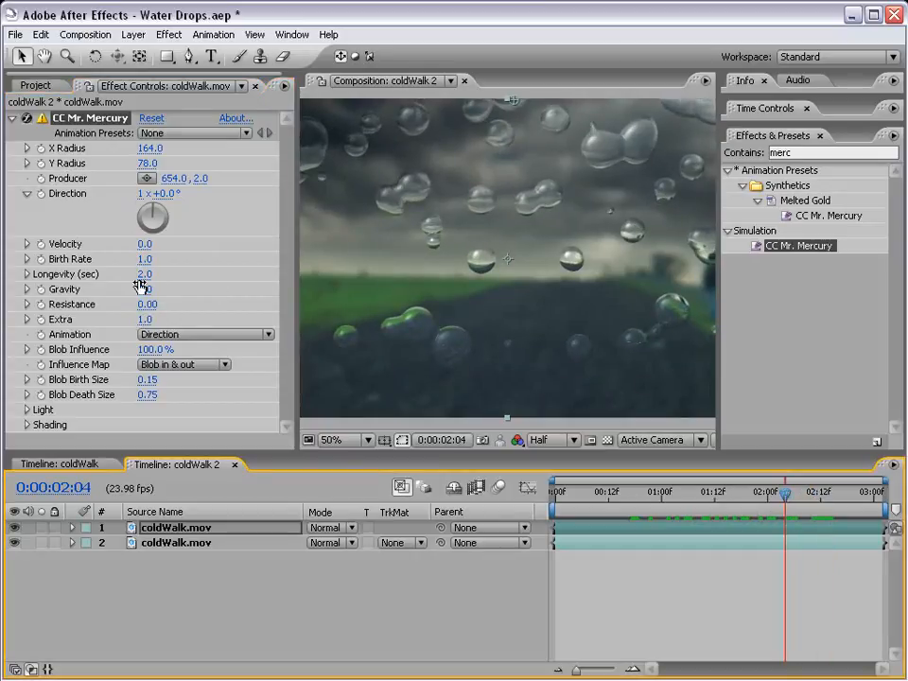
- Set Longevity to 5.0 seconds, Birth Rate to 0.9, Blob Birth Size to 0.42 and Blob Death Size to 0.78
drag(143, 273, 399, 296)
drag(146, 259, 141, 260)
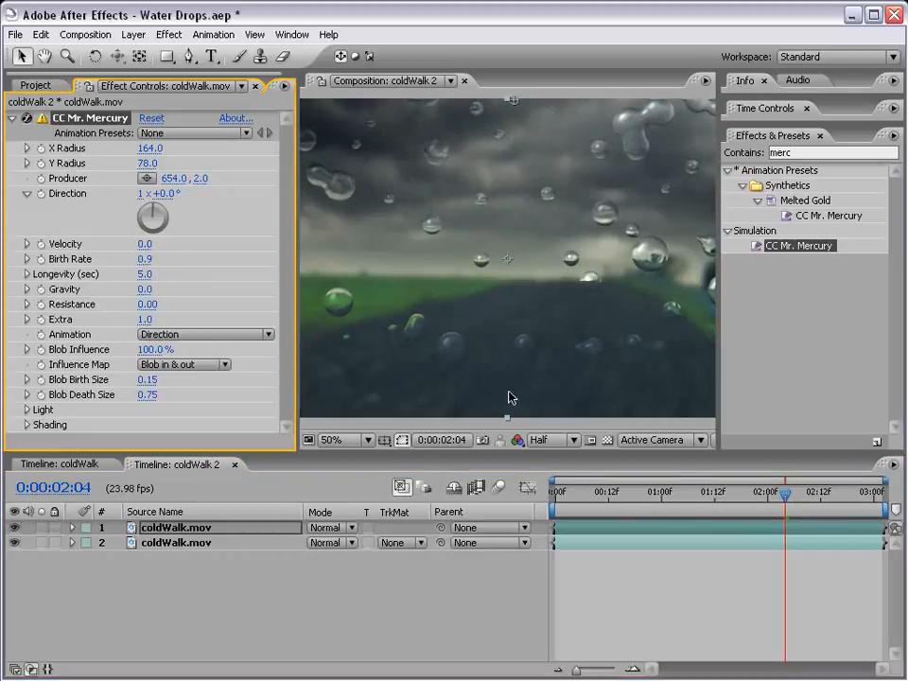
mouse_move(148, 379)
mouse_down()
mouse_move(170, 376)
mouse_move(151, 395)
mouse_up()
click(640, 499)
drag(640, 500, 737, 499)
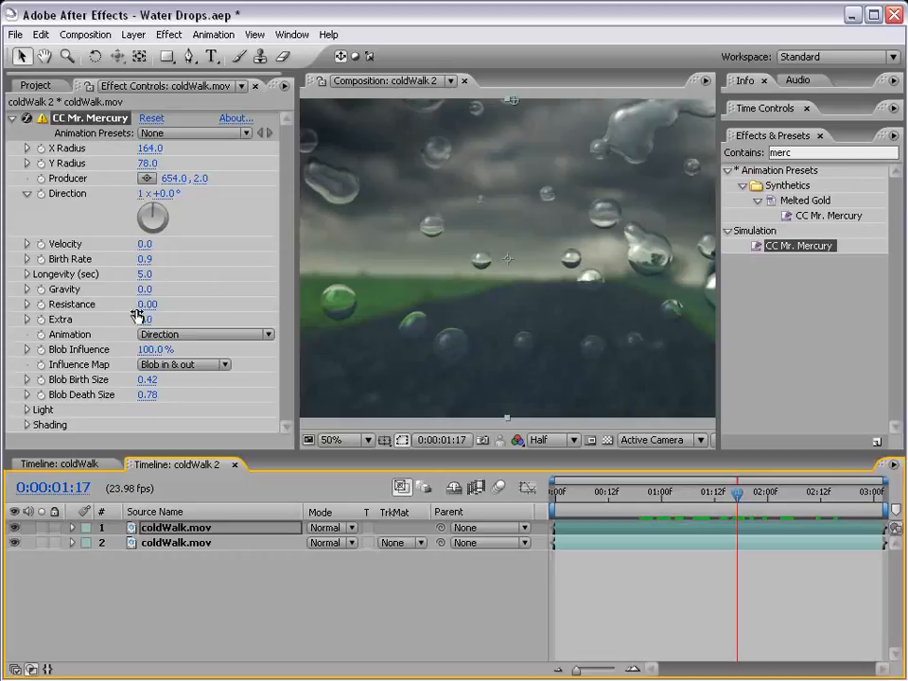
- Set the drops' Gravity to 0.2 and their Influence Map to Constant Blobs, checking the motion over time
drag(144, 289, 137, 289)
click(624, 501)
drag(624, 507, 665, 499)
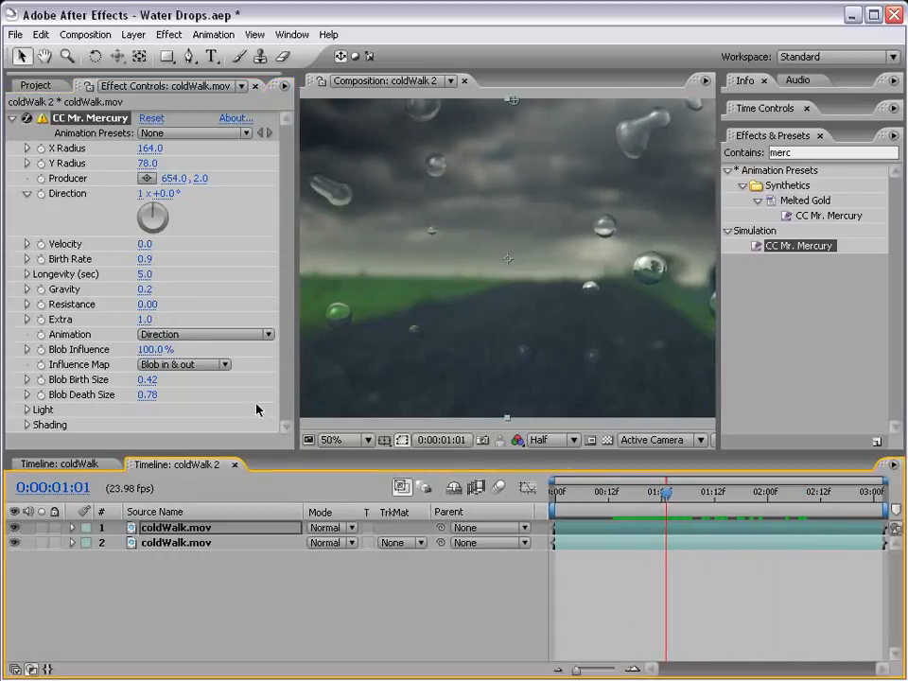
click(194, 364)
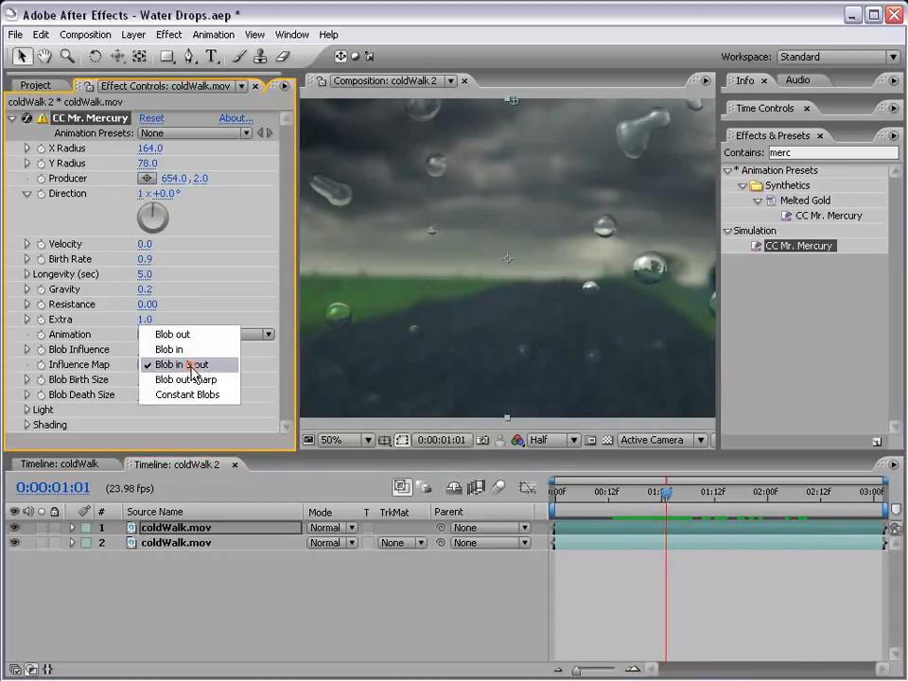
click(232, 395)
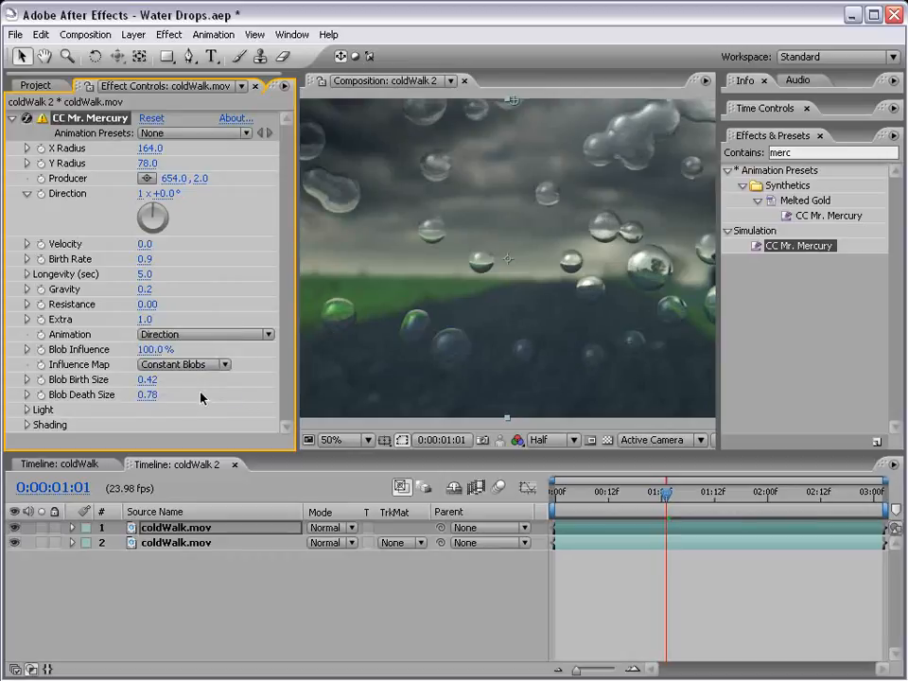
drag(584, 499, 810, 499)
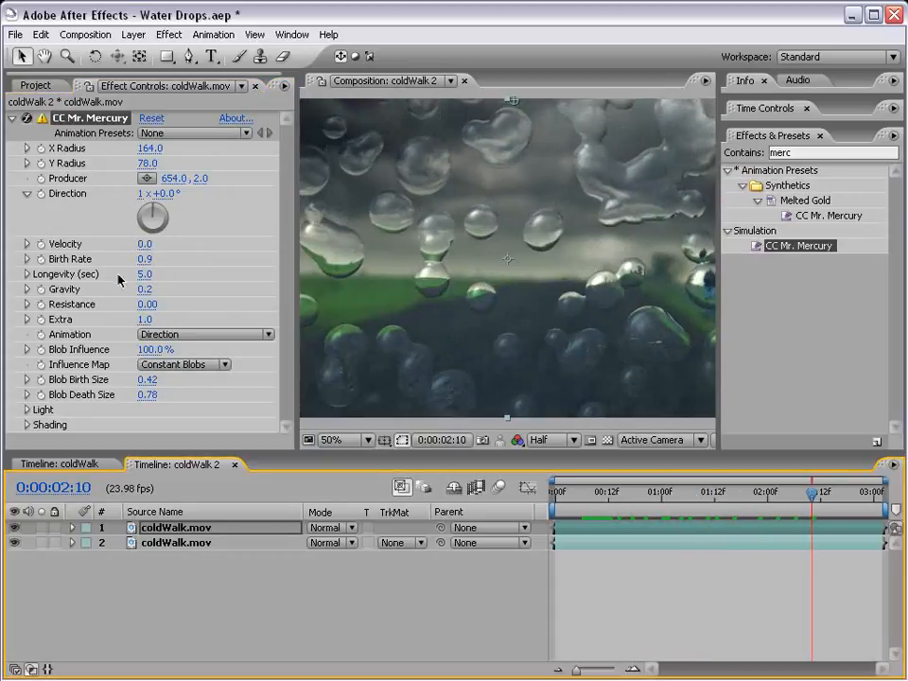
- Reduce Birth Rate to 0.2, Blob Birth Size to 0.39 and Blob Death Size to 0.38, and inspect the drops enlarged
drag(142, 258, 66, 197)
drag(151, 405, 142, 378)
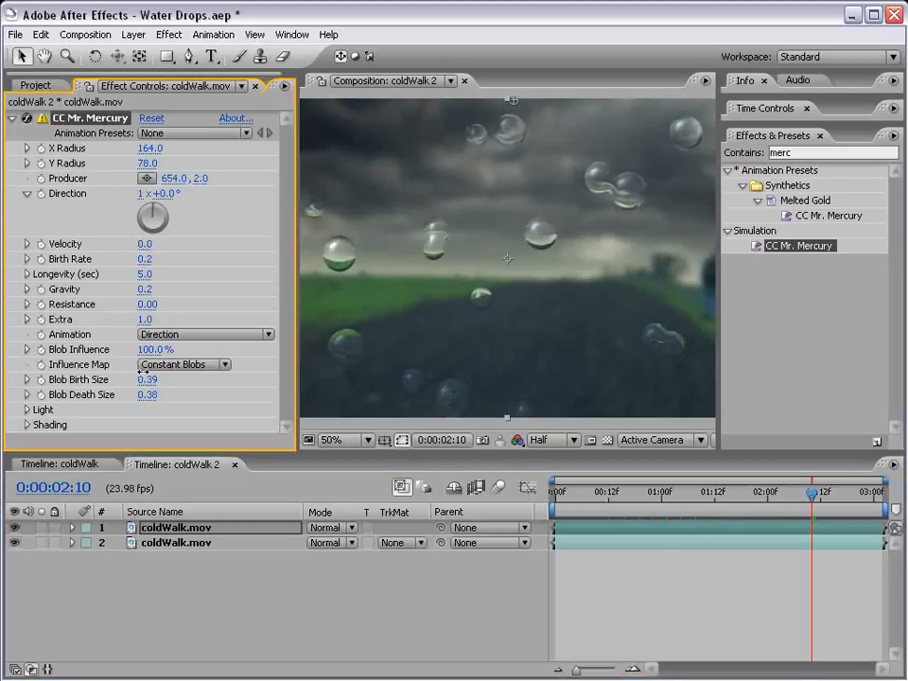
click(629, 592)
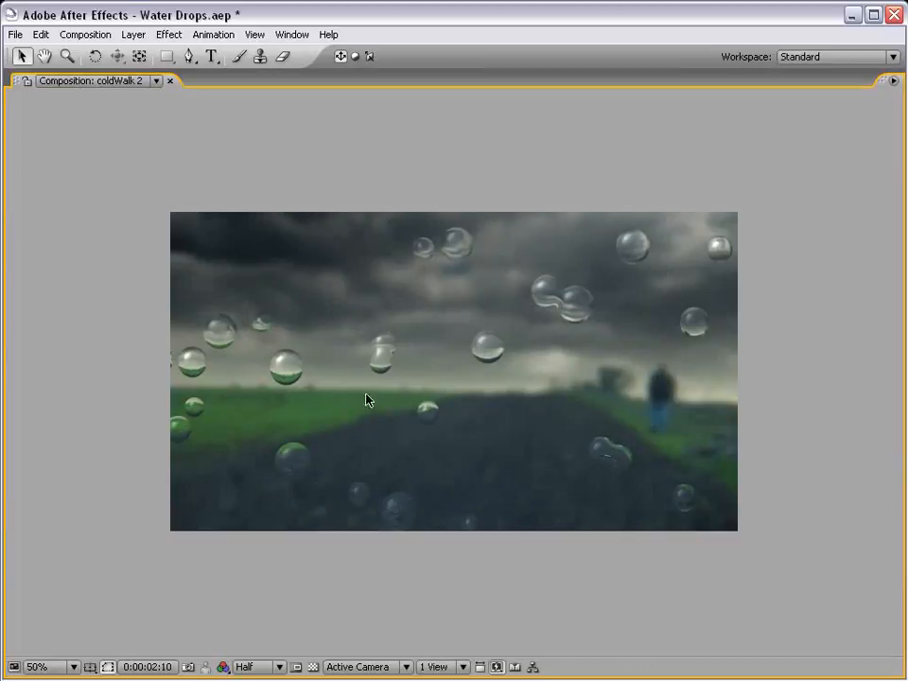
scroll(250, 364, up, 1)
key(grave)
key(grave)
scroll(486, 301, down, 1)
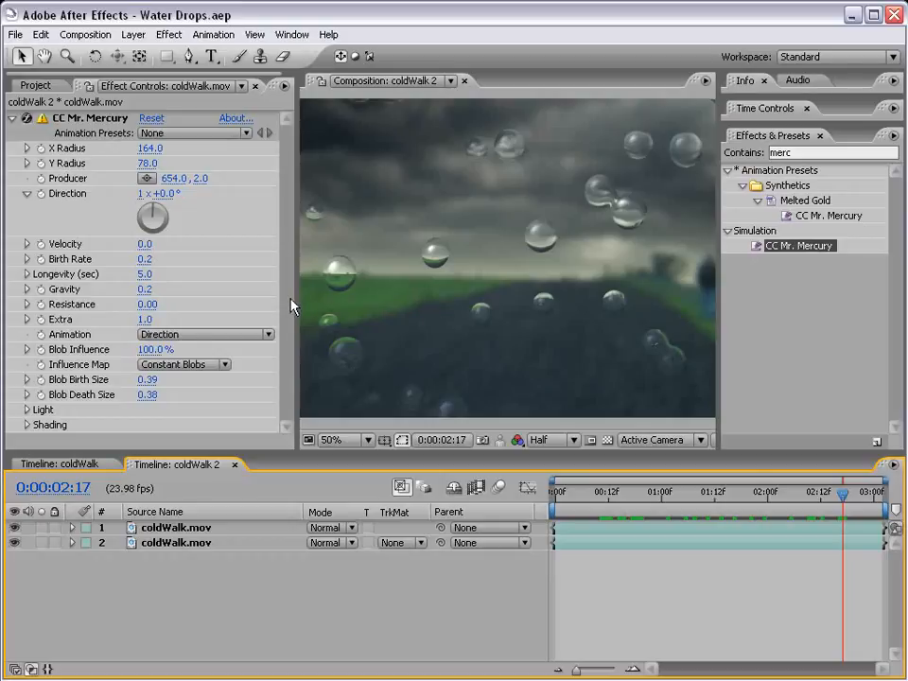
- Set the Light Direction of the CC Mr. Mercury effect to 43°
click(26, 411)
drag(172, 442, 247, 436)
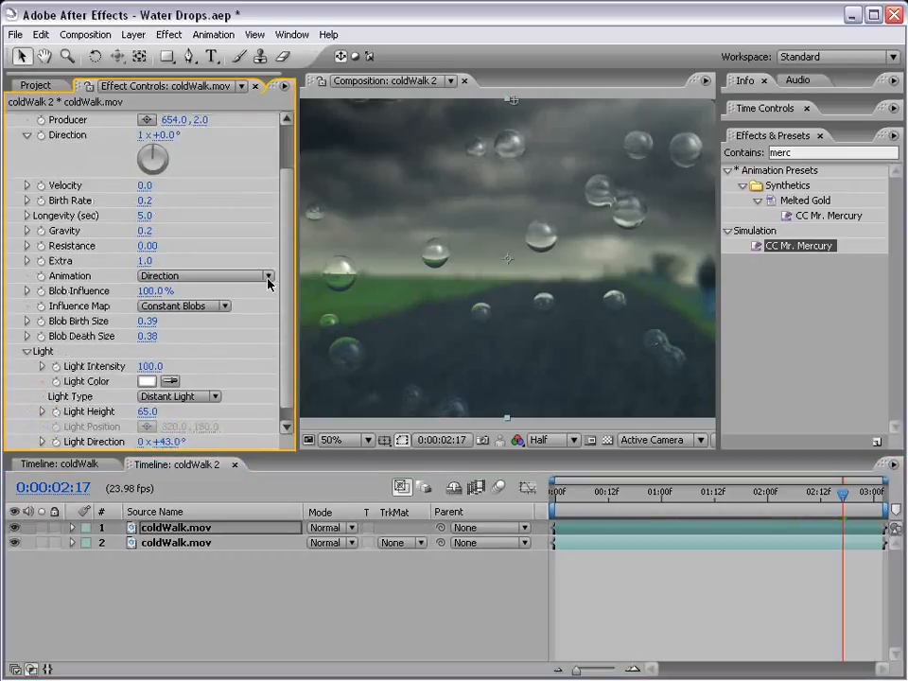
- Set the Shading of the CC Mr. Mercury effect to Diffuse 29.0 and Roughness 0.017
scroll(269, 321, down, 1)
click(28, 442)
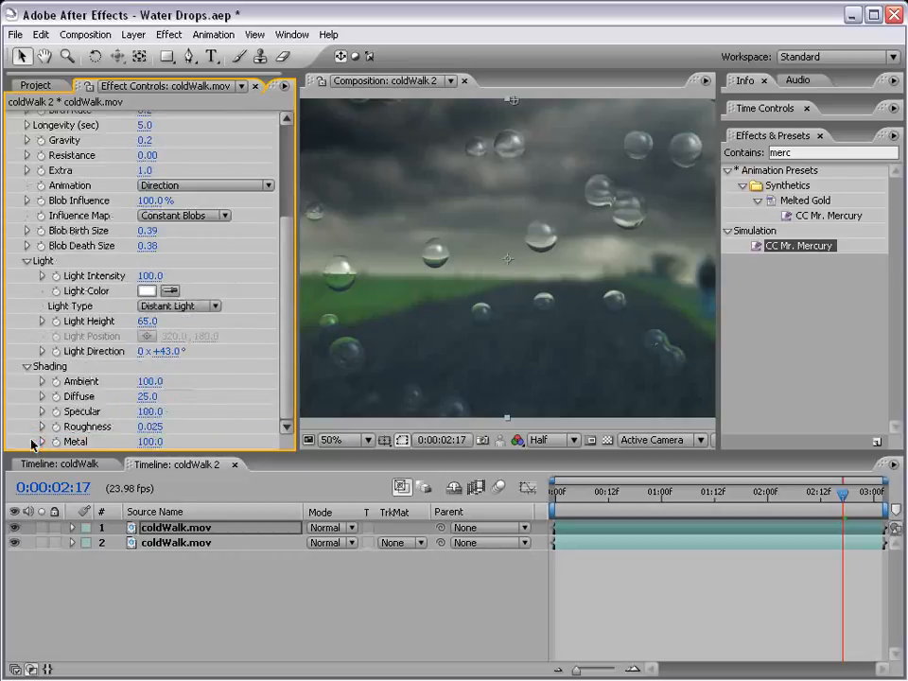
drag(148, 396, 130, 431)
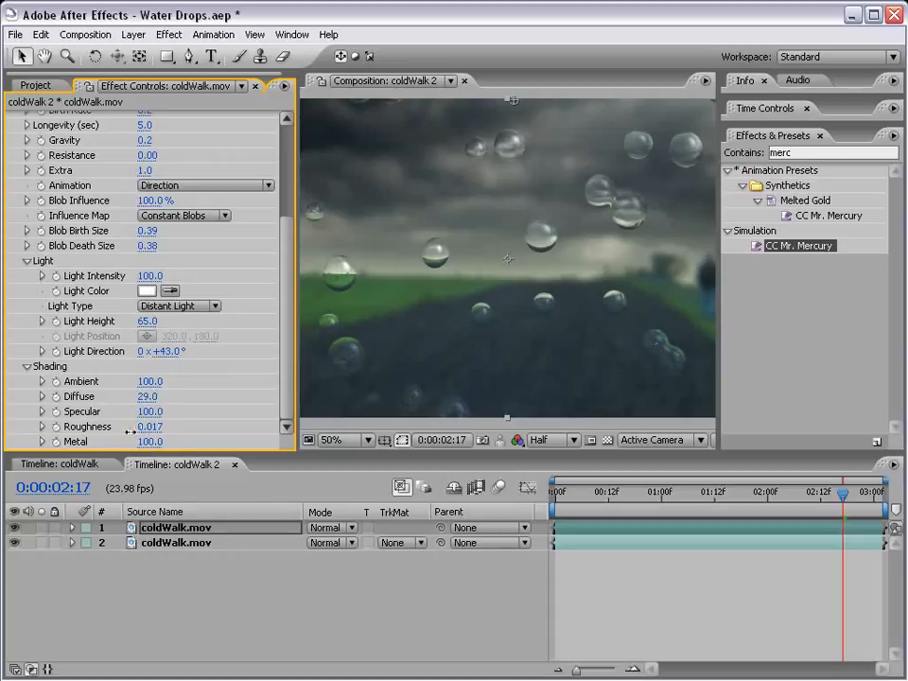
- Collapse the CC Mr. Mercury settings, inspect the drops in an enlarged composition view, and save the project
drag(283, 367, 272, 225)
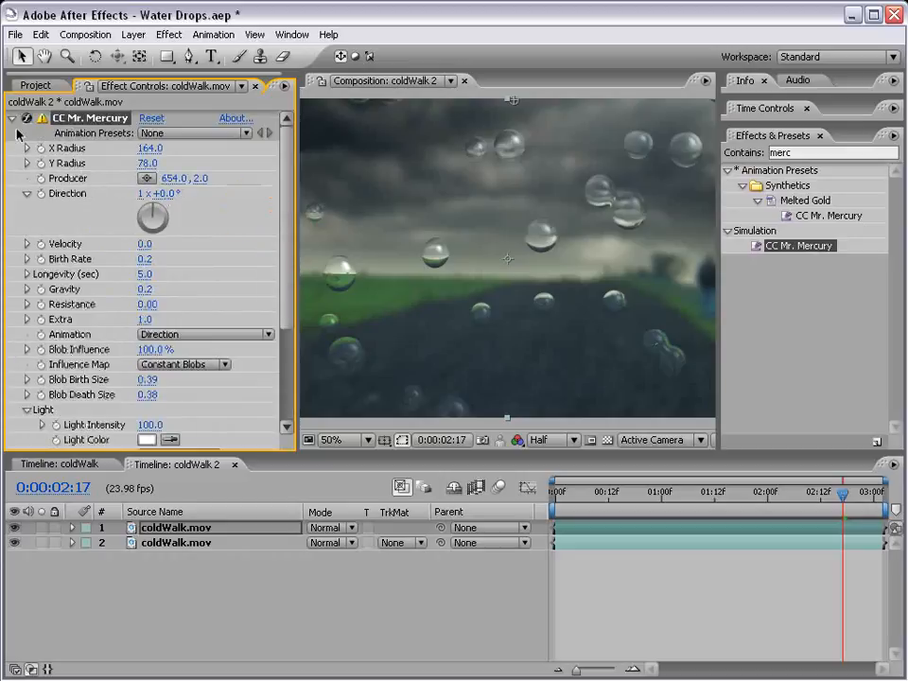
click(13, 117)
key(grave)
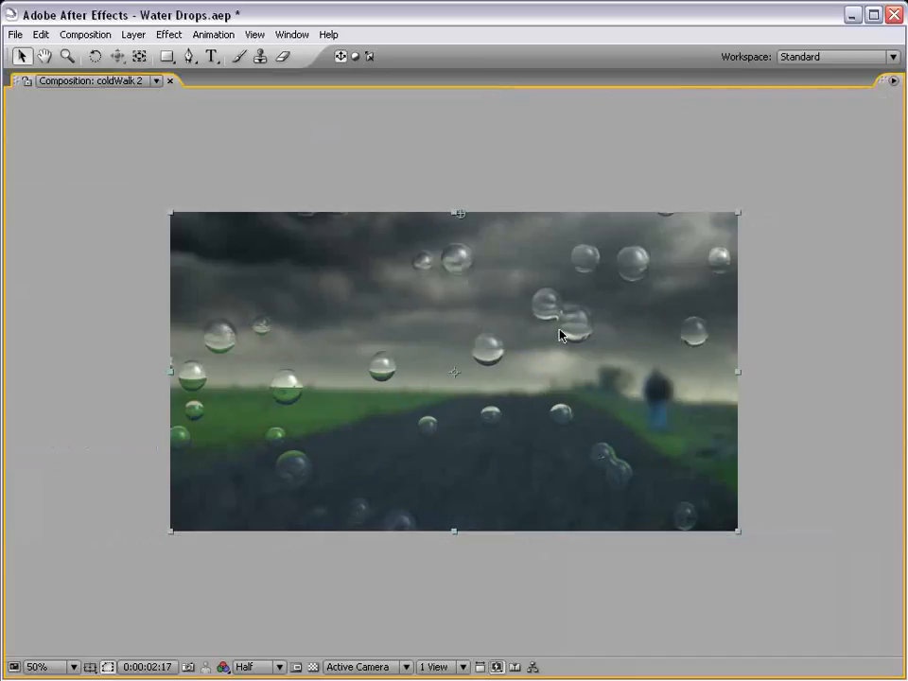
key(grave)
key(ctrl+s)
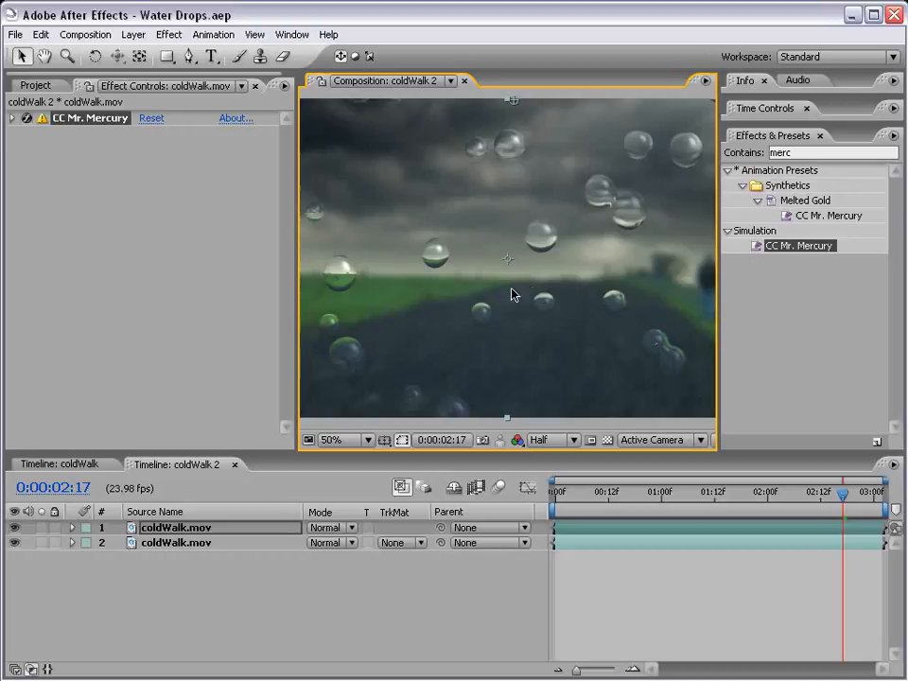
- Widen the composition view and review the drops' motion up to 0:00:01:18, leaving no layer selected
drag(298, 271, 210, 273)
drag(668, 492, 742, 542)
click(688, 605)
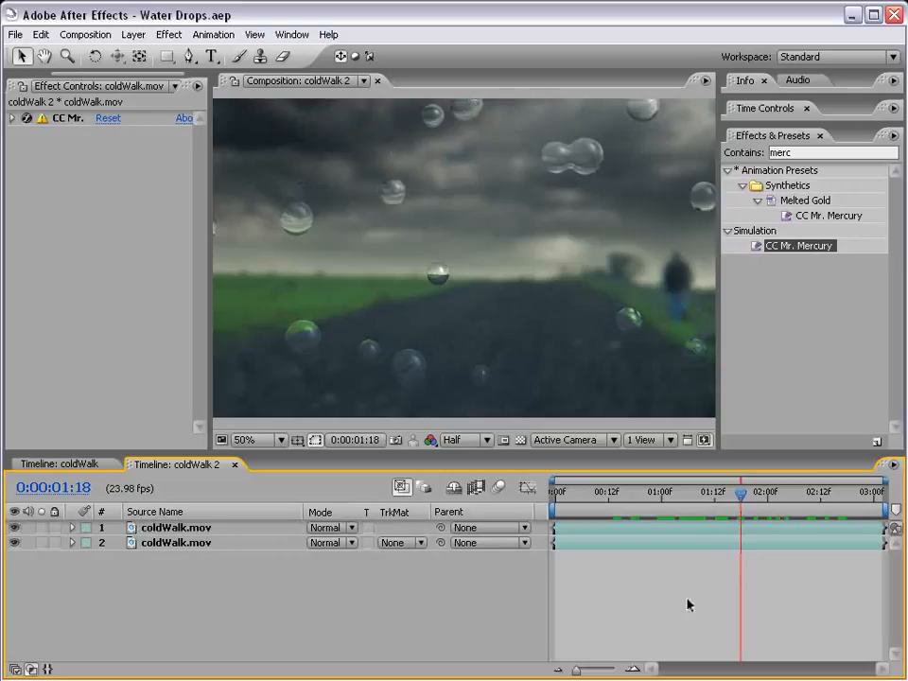
- Apply a Fast Blur to the upper coldWalk.mov layer and try out its blurriness, leaving it at 0.0
click(161, 530)
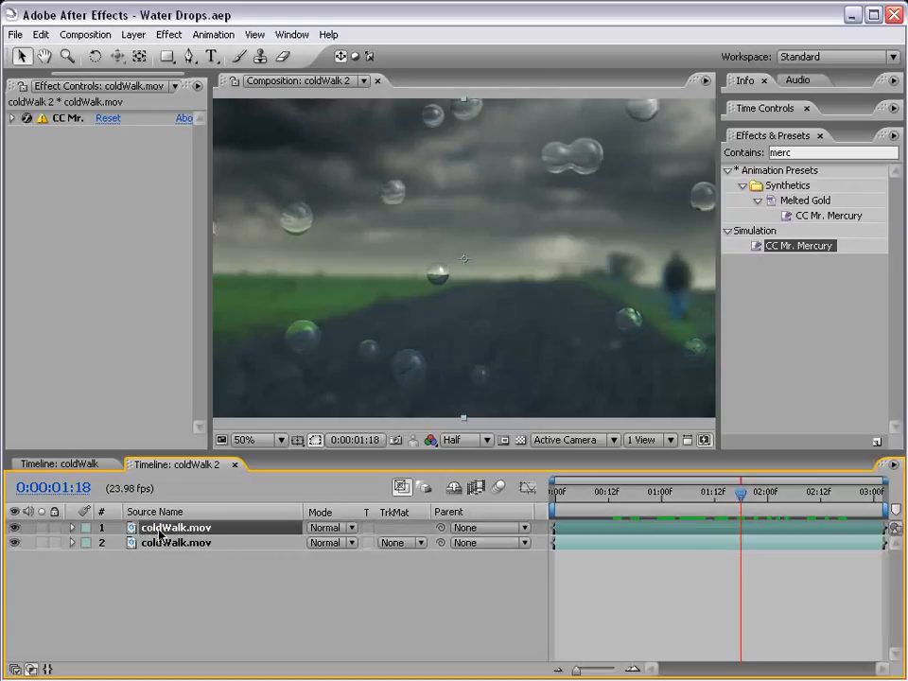
click(169, 34)
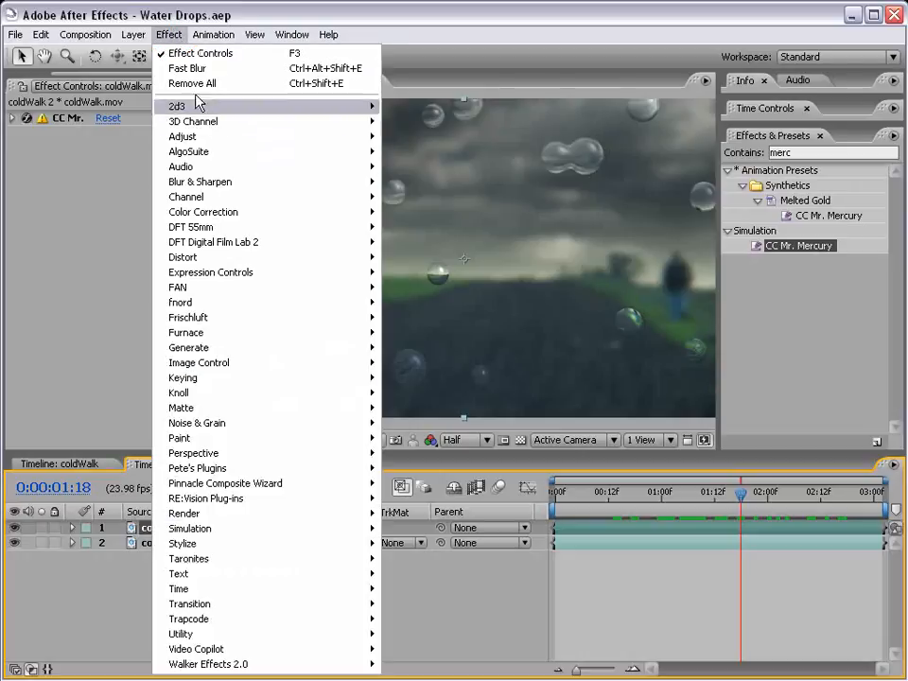
mouse_move(210, 183)
click(440, 288)
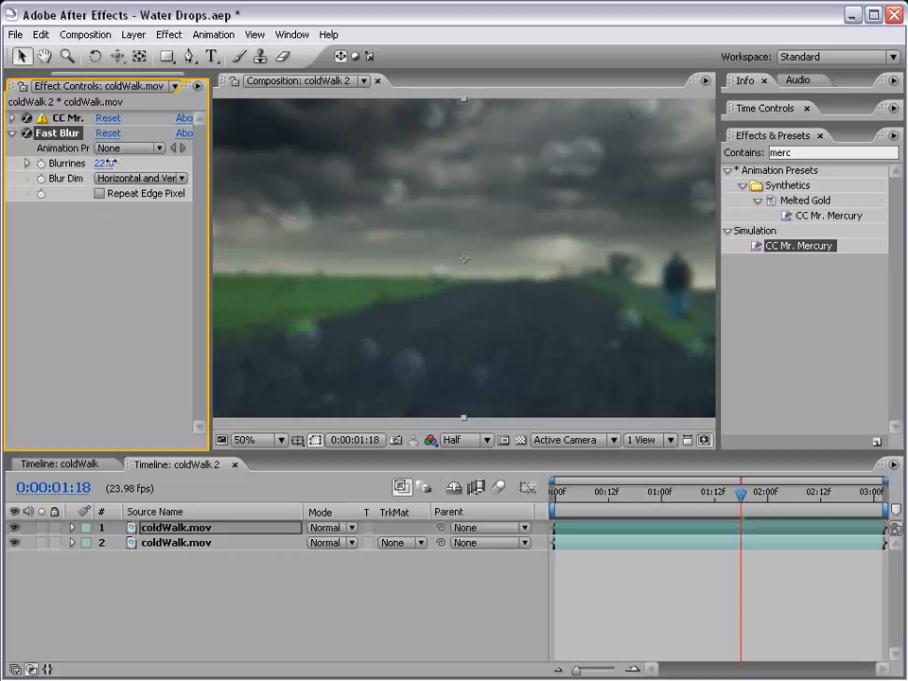
- At 0:00:01:12, start keyframing the Fast Blur Blurriness on both coldWalk.mov layers
click(201, 543)
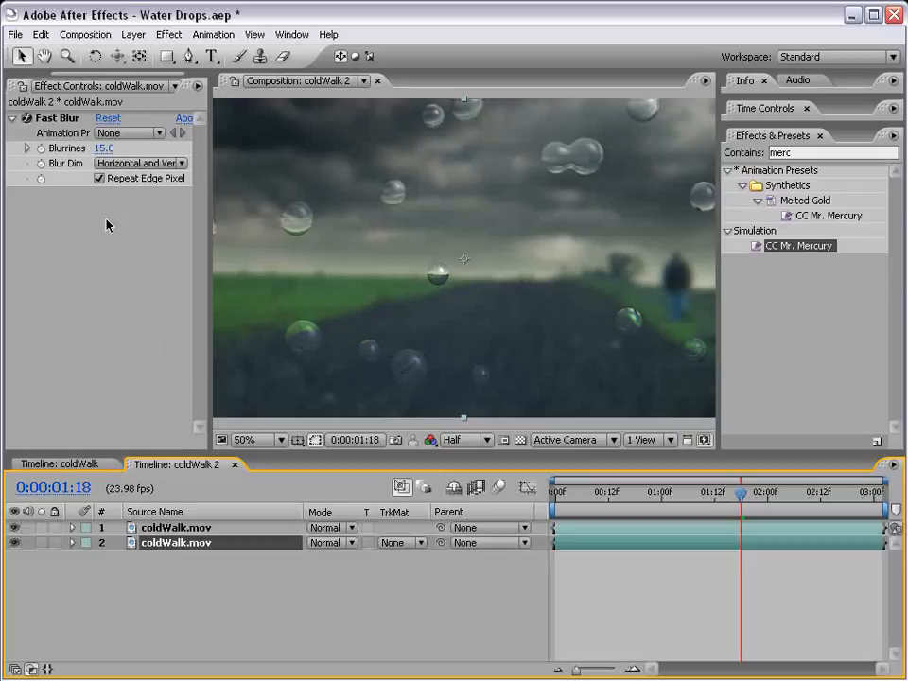
click(166, 528)
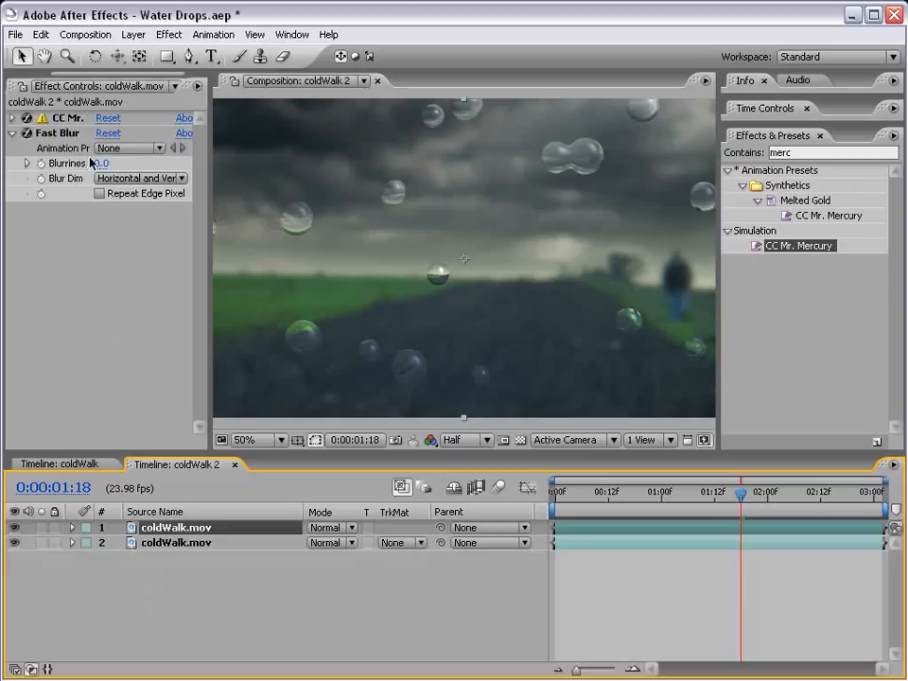
drag(743, 533, 714, 505)
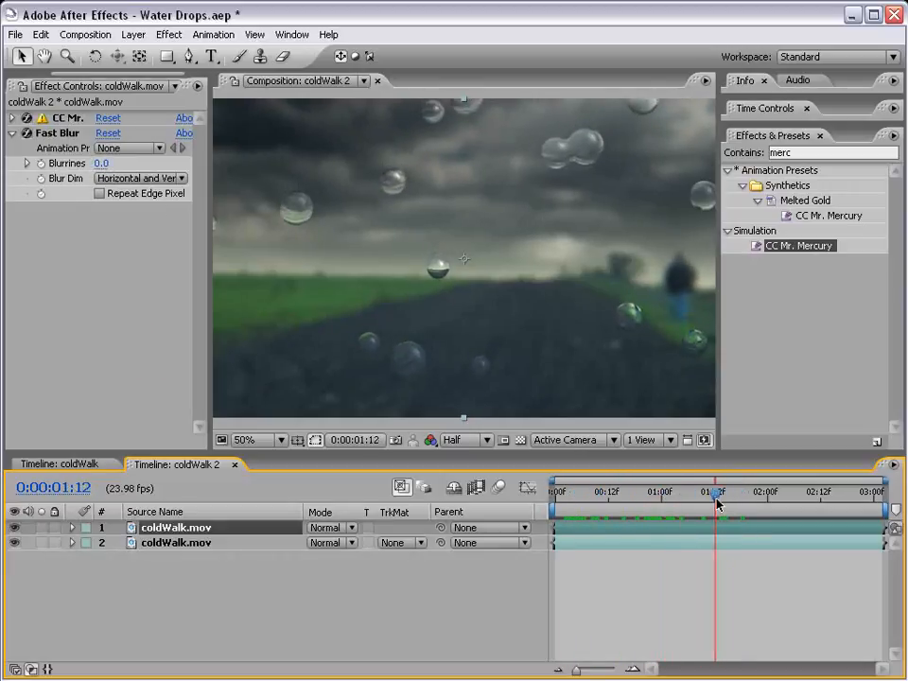
click(40, 165)
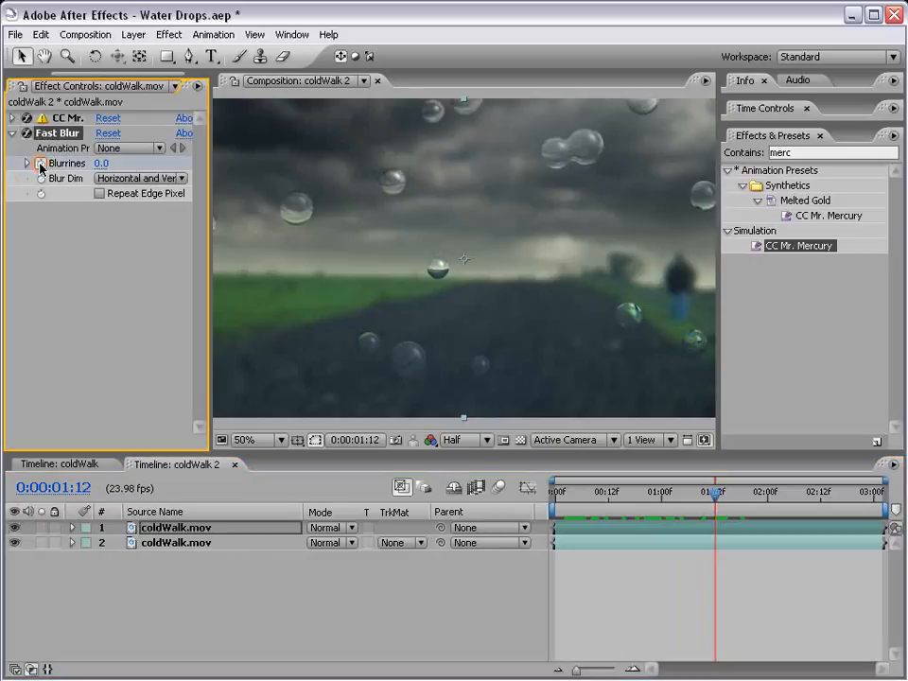
click(163, 542)
click(36, 117)
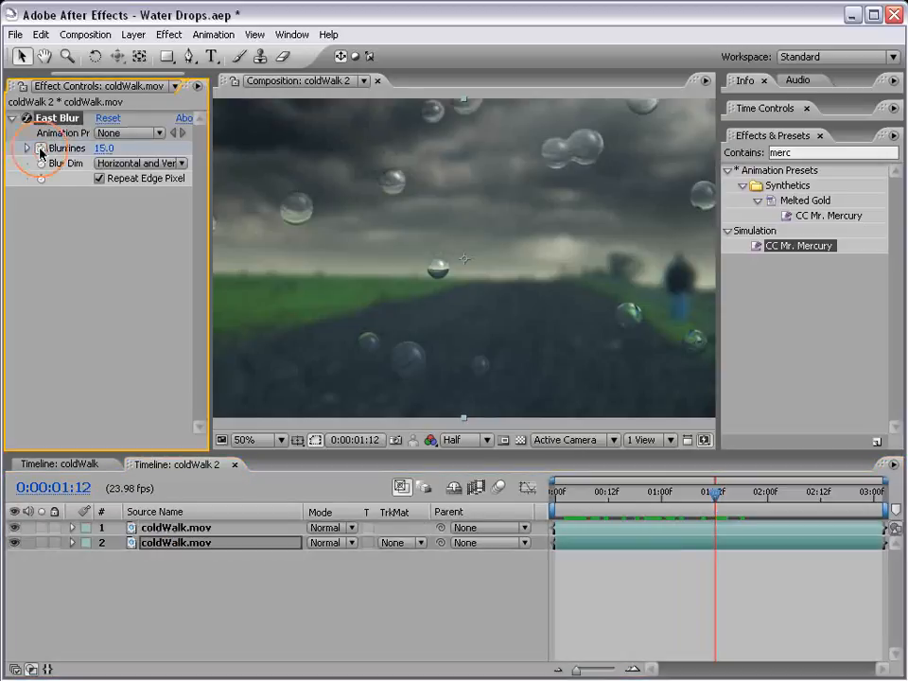
- Select both coldWalk.mov layers and reveal their Blurriness keyframes in the timeline
shift+click(196, 530)
key(e)
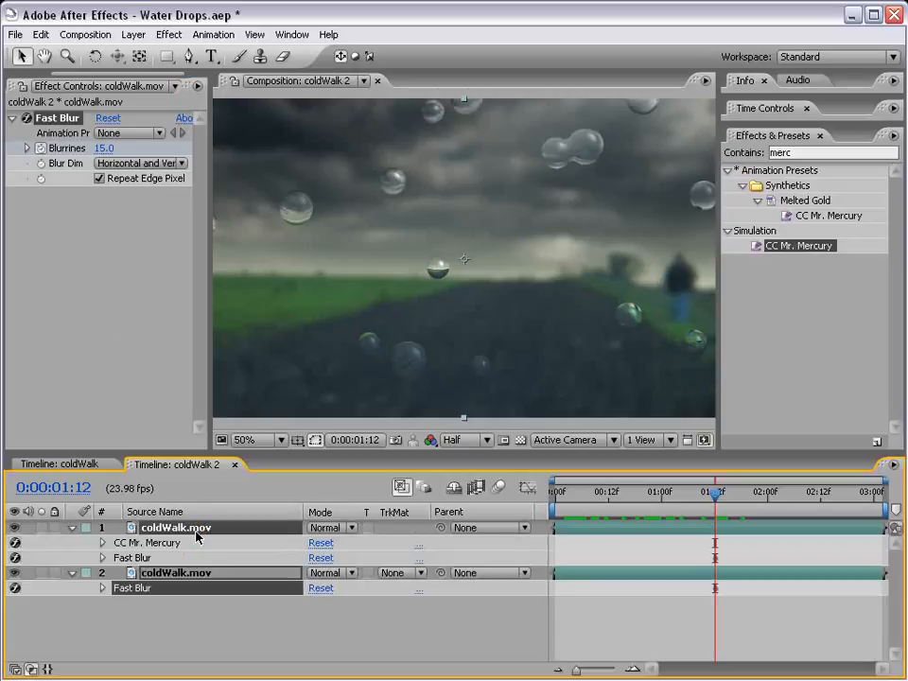
key(u)
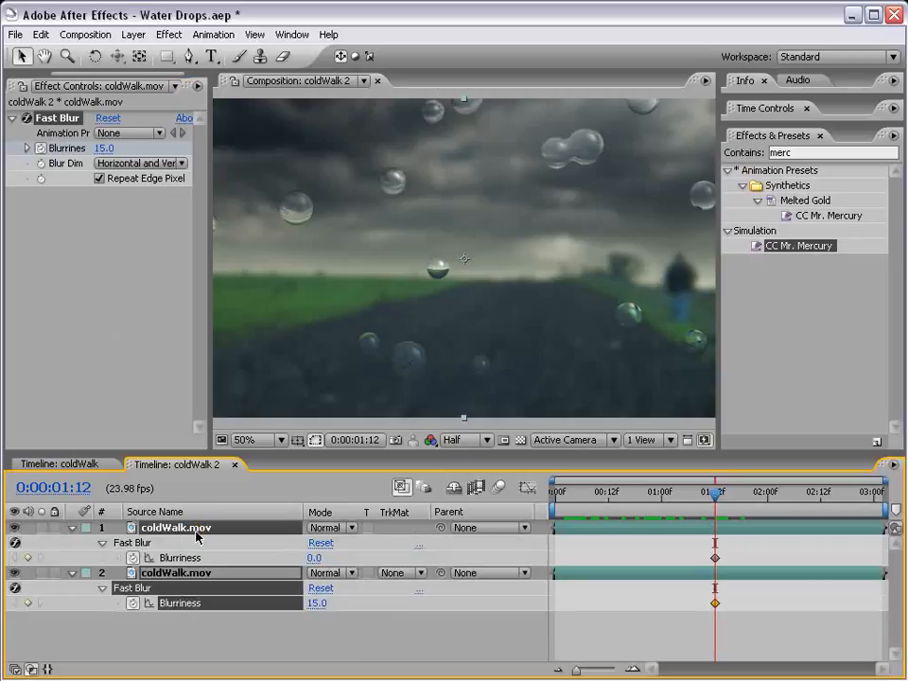
- At 0:00:02:05, set Blurriness to 15 on the upper coldWalk.mov layer and 0 on the lower one
click(349, 634)
key(space)
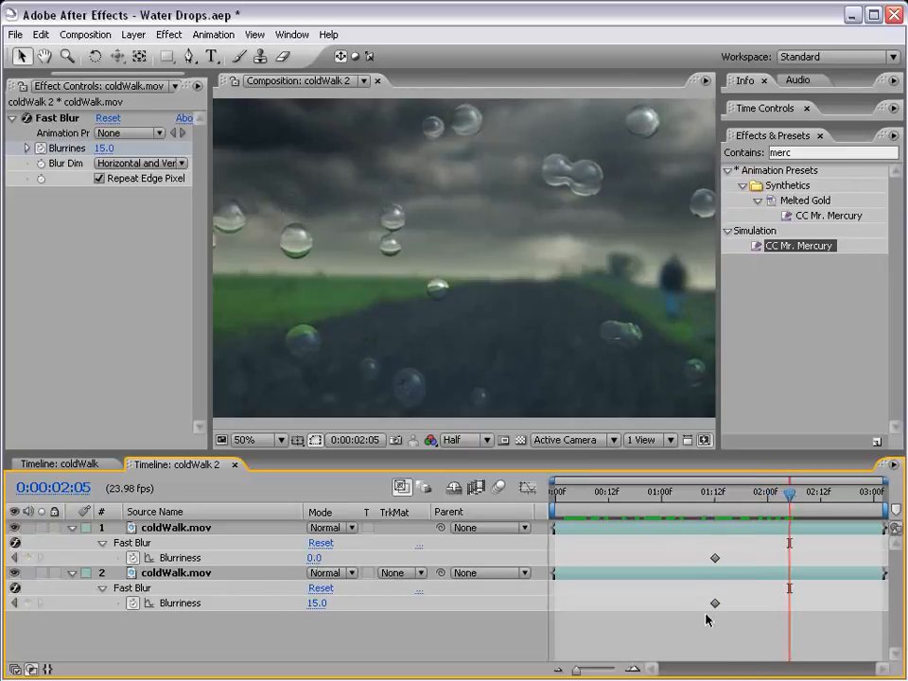
click(313, 558)
text(15)
key(Return)
click(317, 603)
text(0)
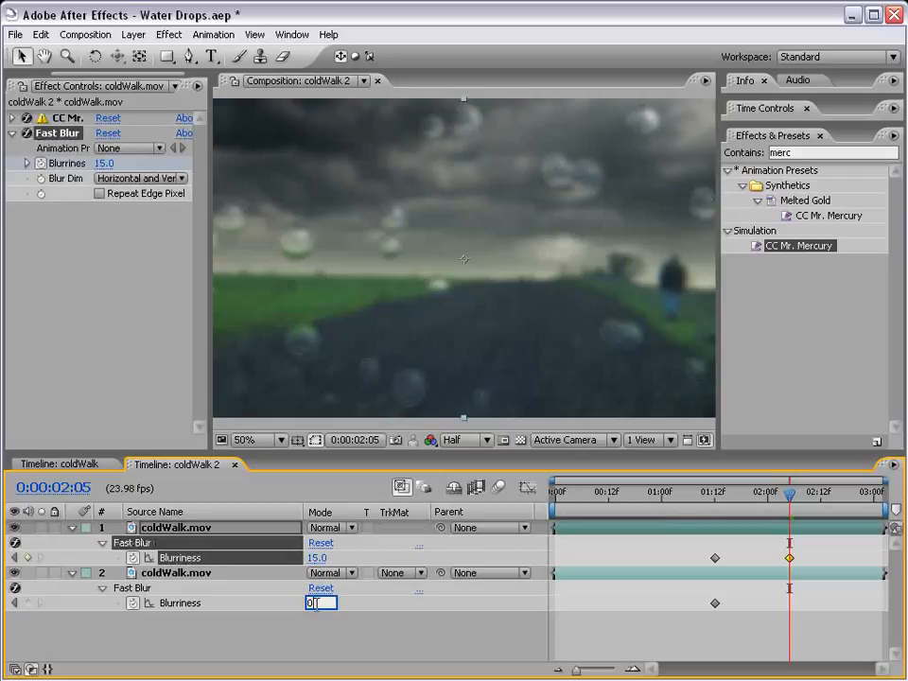
key(Return)
- Review the focus shift from the drops to the background between the two pairs of Blurriness keyframes
drag(714, 493, 815, 488)
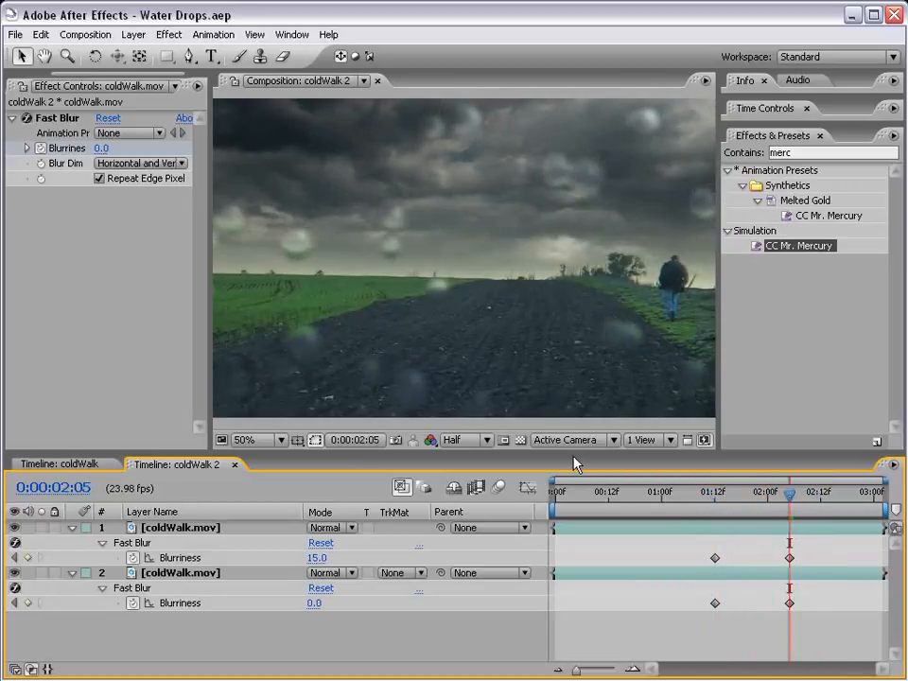
drag(768, 512, 789, 504)
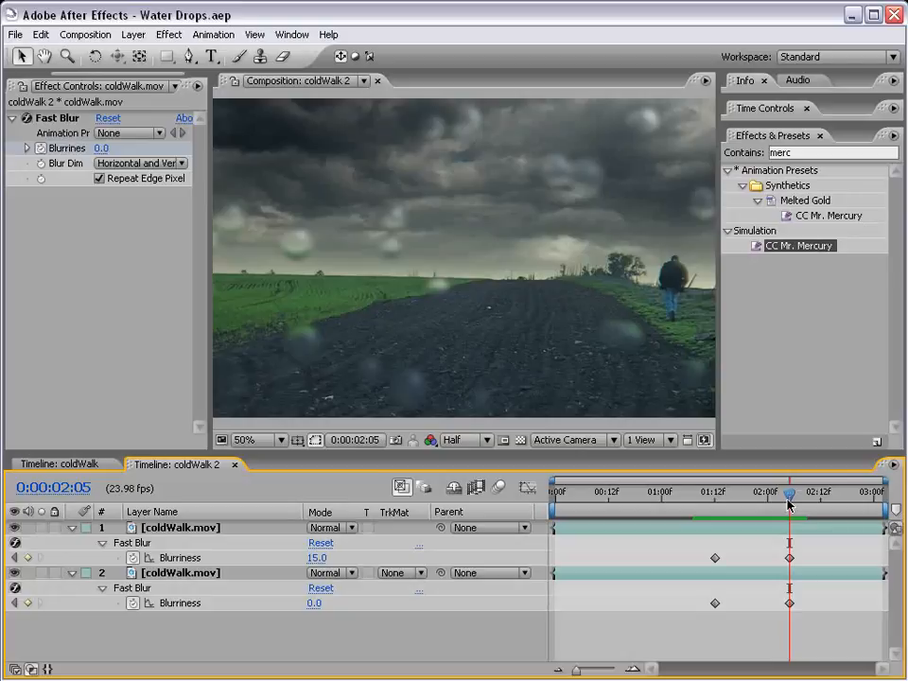
drag(788, 505, 689, 525)
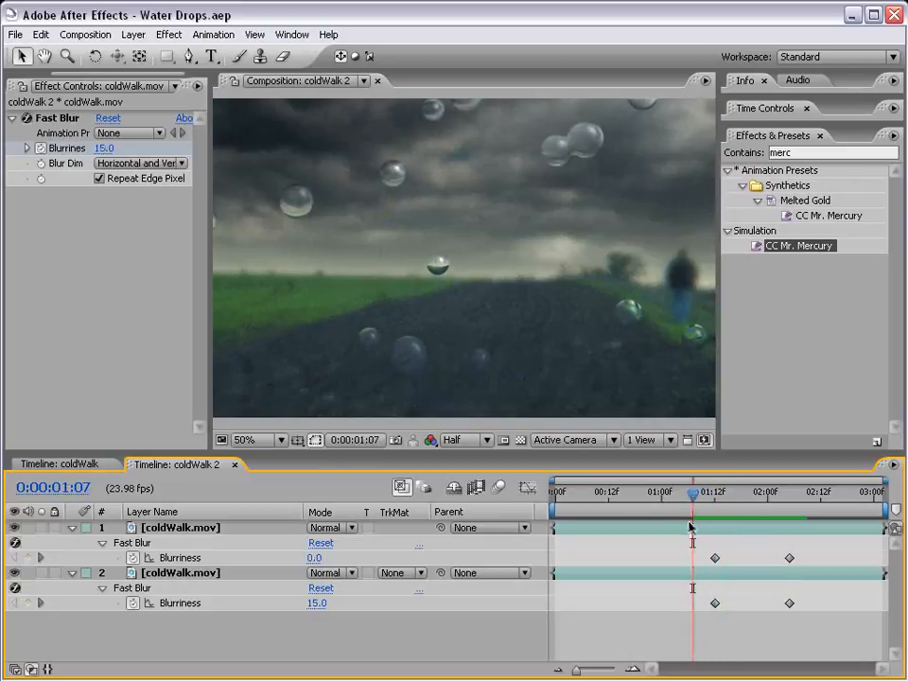